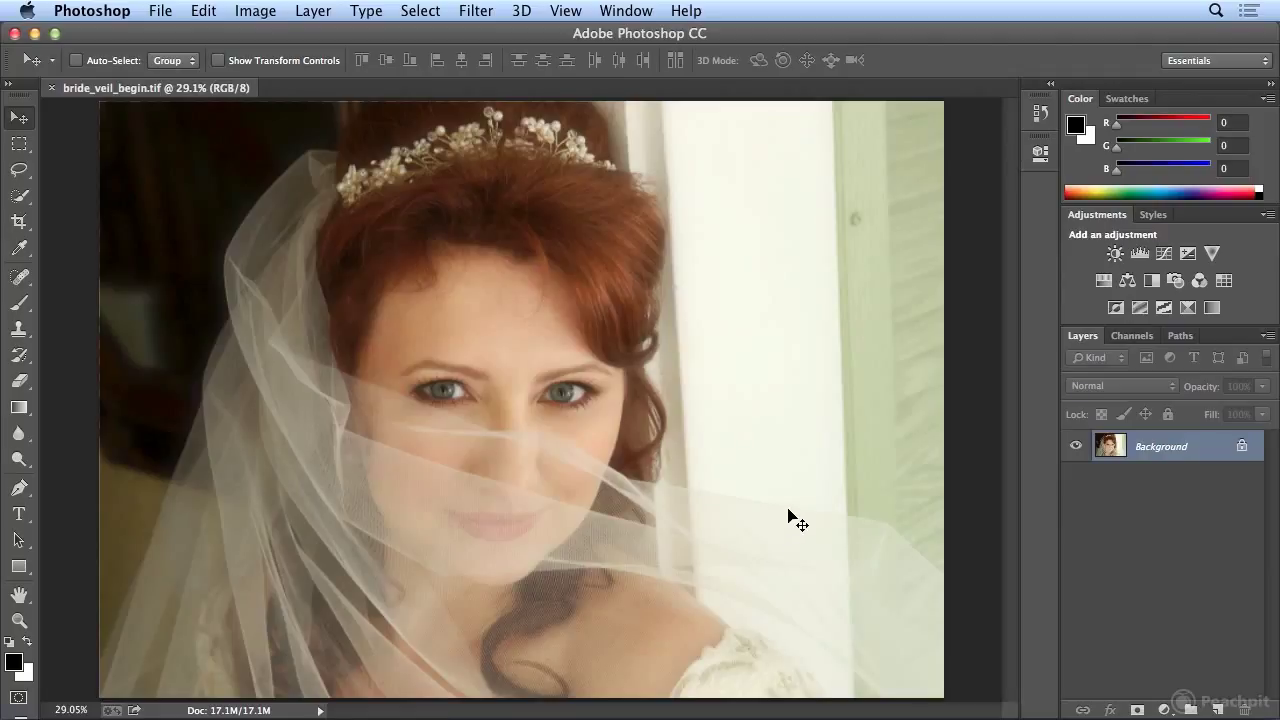
Choose the Dodge tool with a 19 px brush for retouching the bride's eyes
key("super+1")
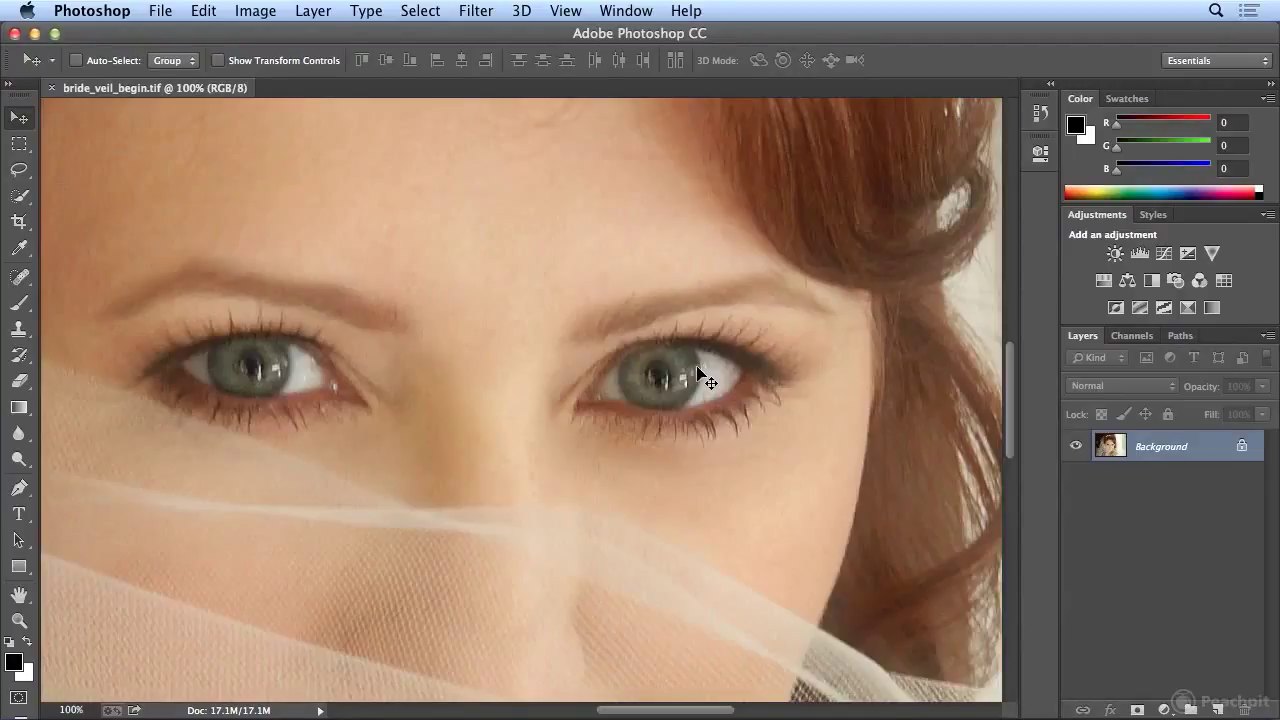
left_click(17, 460)
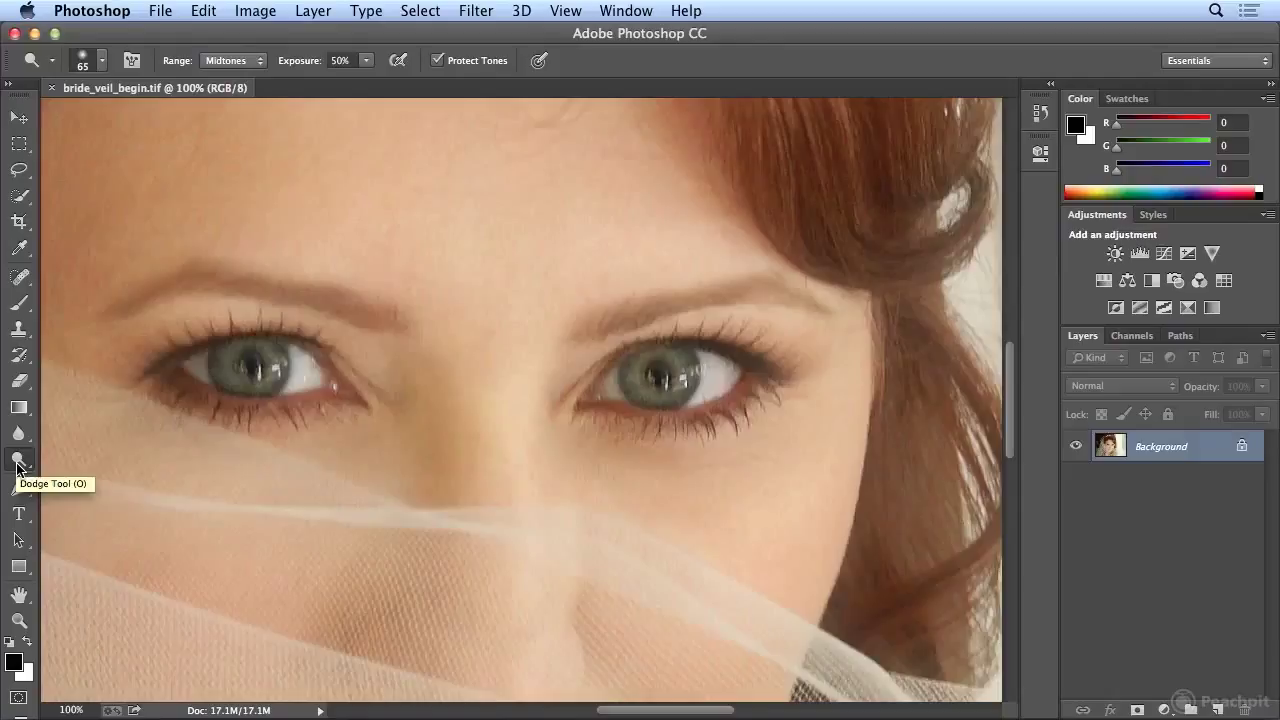
left_click(14, 462)
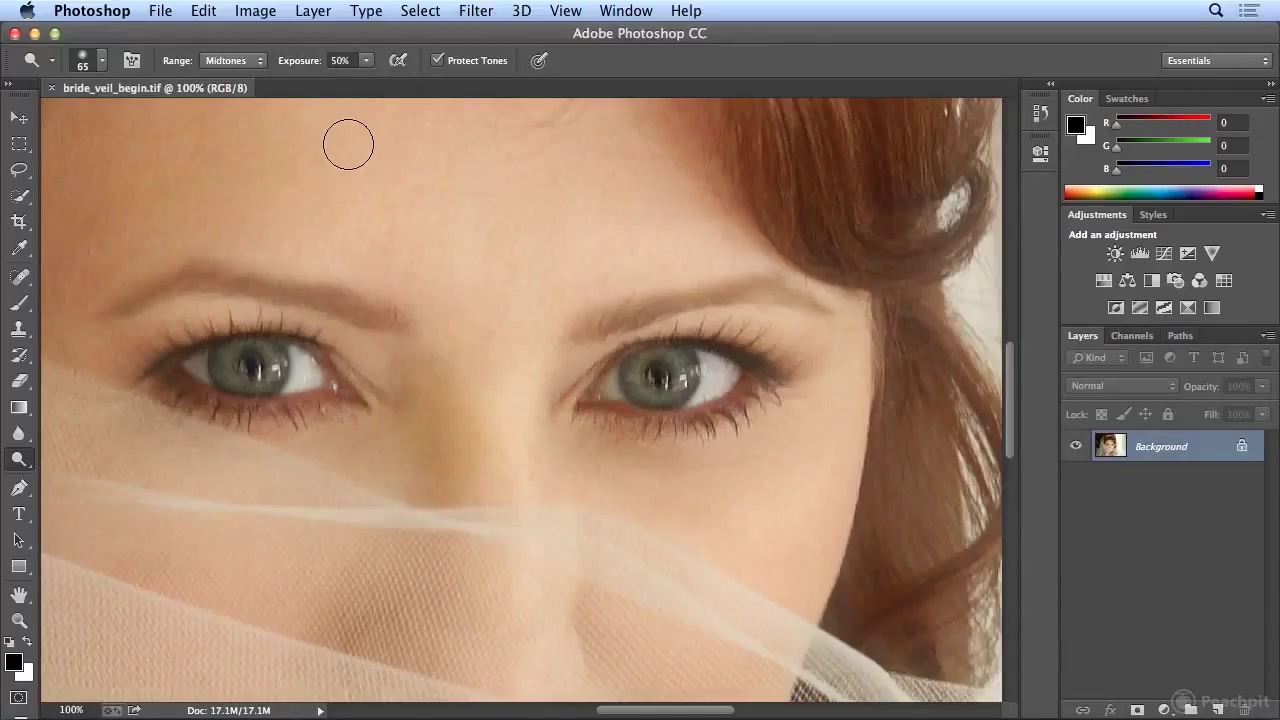
left_click(102, 62)
left_click_drag(128, 121, 123, 121)
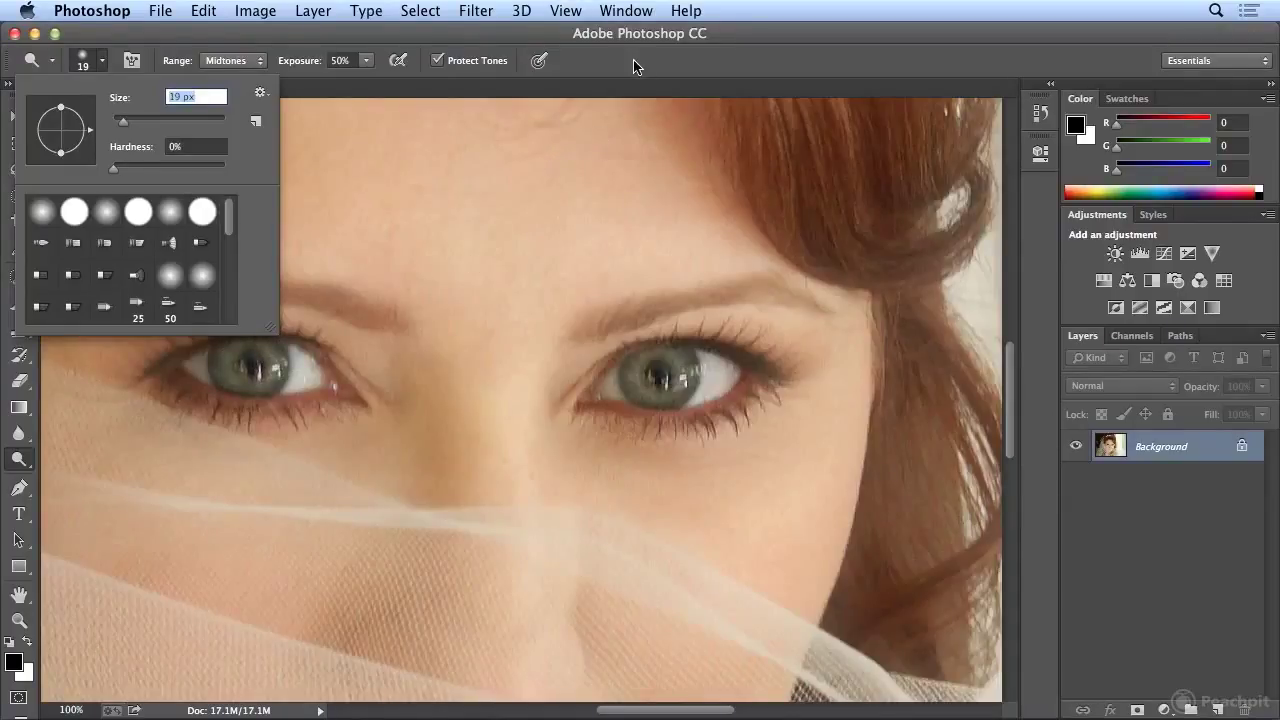
left_click(588, 61)
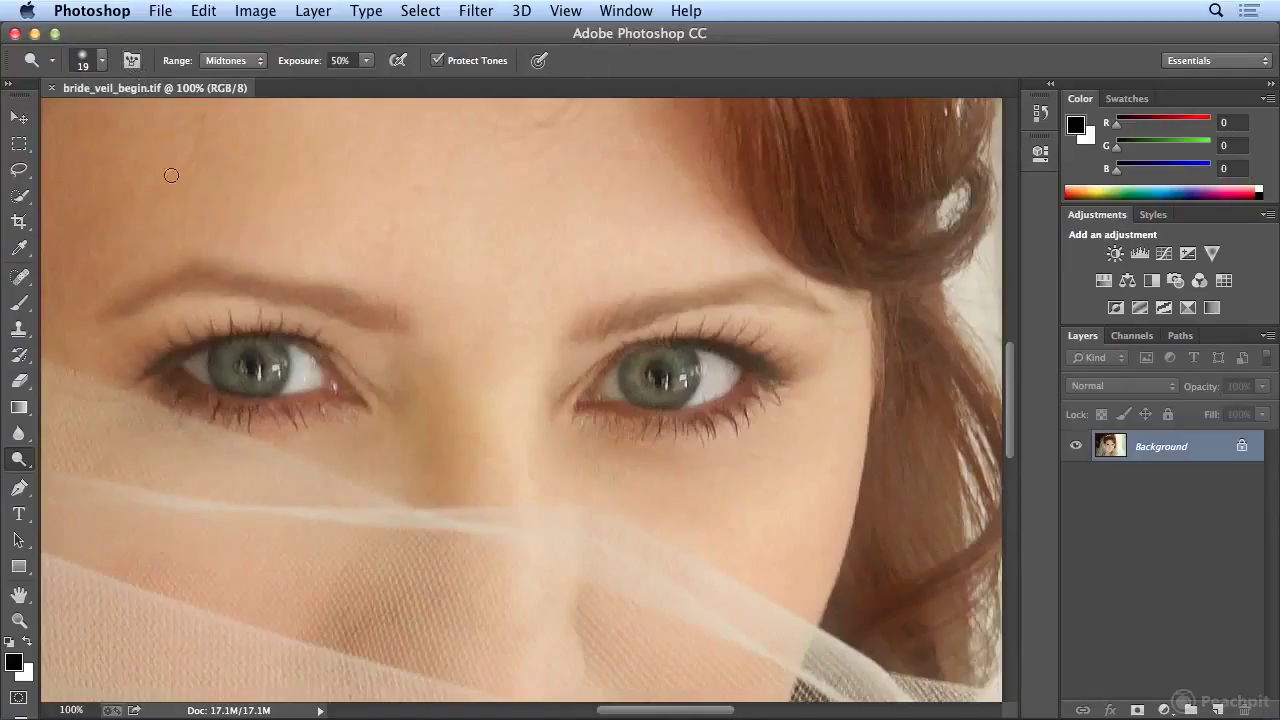
Lighten parts of both irises and the whites of the left-hand eye with the Dodge tool in the Midtones range at 50% exposure
mouse_move(281, 346)
left_mouse_down()
mouse_move(290, 352)
mouse_move(275, 360)
mouse_move(243, 346)
mouse_move(226, 374)
mouse_move(252, 386)
mouse_move(275, 358)
left_mouse_up()
mouse_move(649, 377)
left_mouse_down()
mouse_move(668, 361)
mouse_move(639, 369)
mouse_move(648, 398)
mouse_move(684, 384)
mouse_move(648, 358)
mouse_move(636, 387)
left_mouse_up()
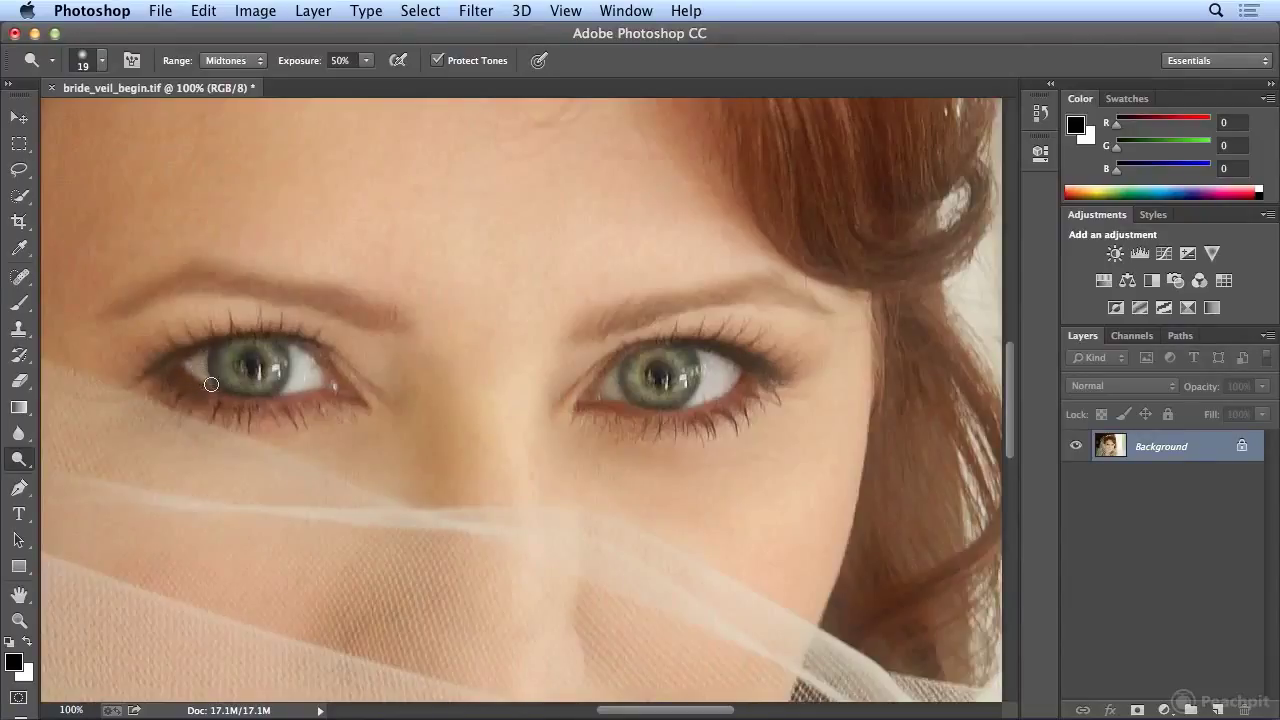
mouse_move(294, 351)
left_mouse_down()
mouse_move(297, 380)
mouse_move(312, 378)
mouse_move(299, 358)
left_mouse_up()
mouse_move(198, 358)
left_mouse_down()
mouse_move(203, 380)
mouse_move(200, 366)
left_mouse_up()
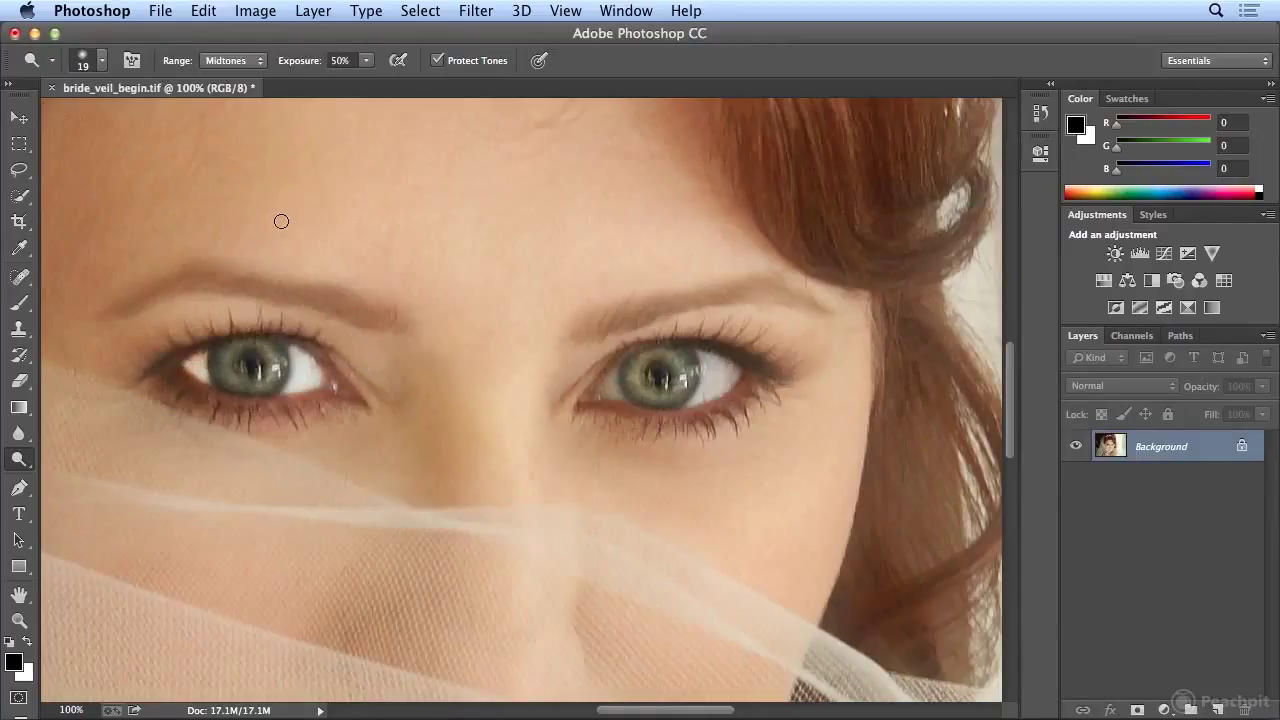
Set the Dodge range to Highlights and use the Info panel to check colour values in the white of the right-hand eye
left_click(233, 63)
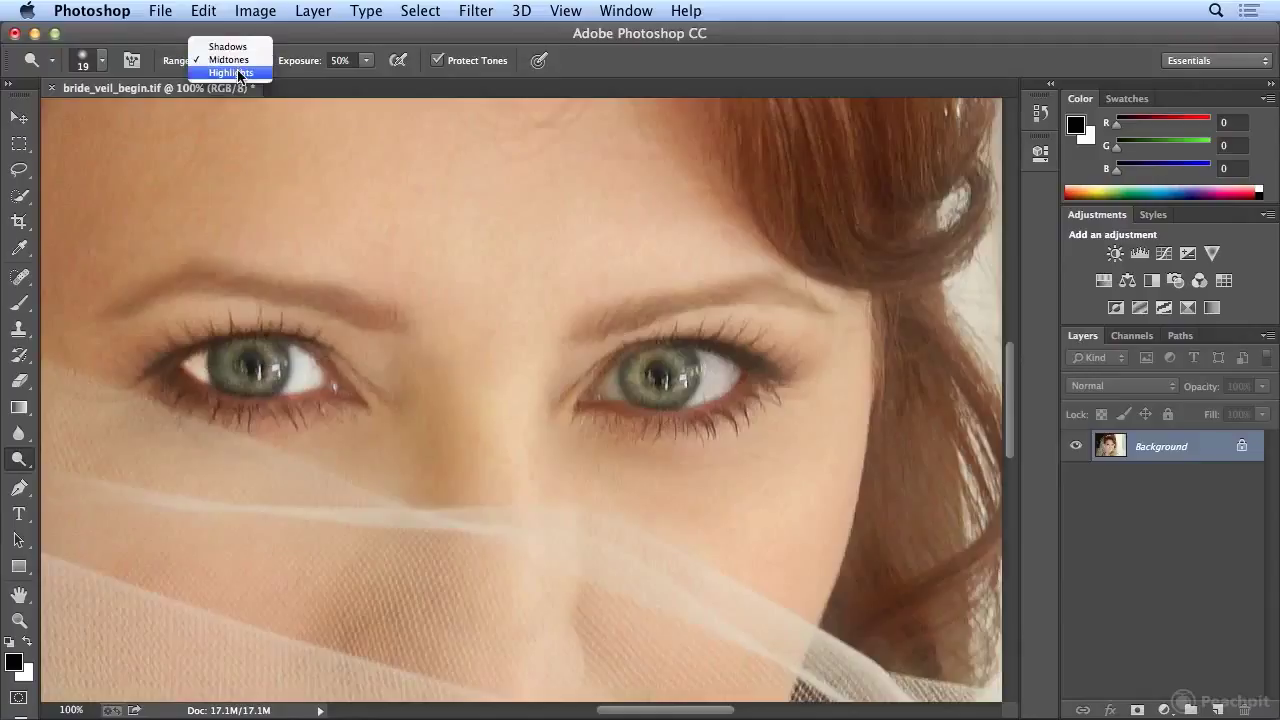
left_click(236, 73)
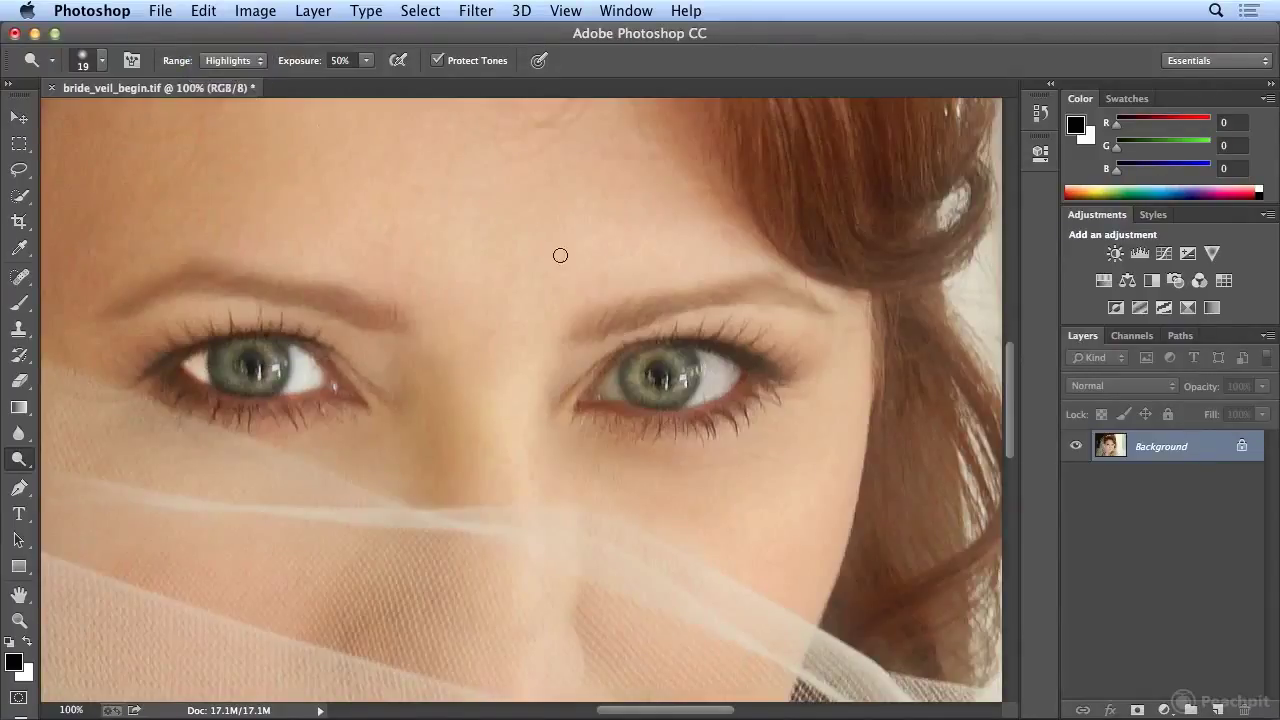
left_click(626, 11)
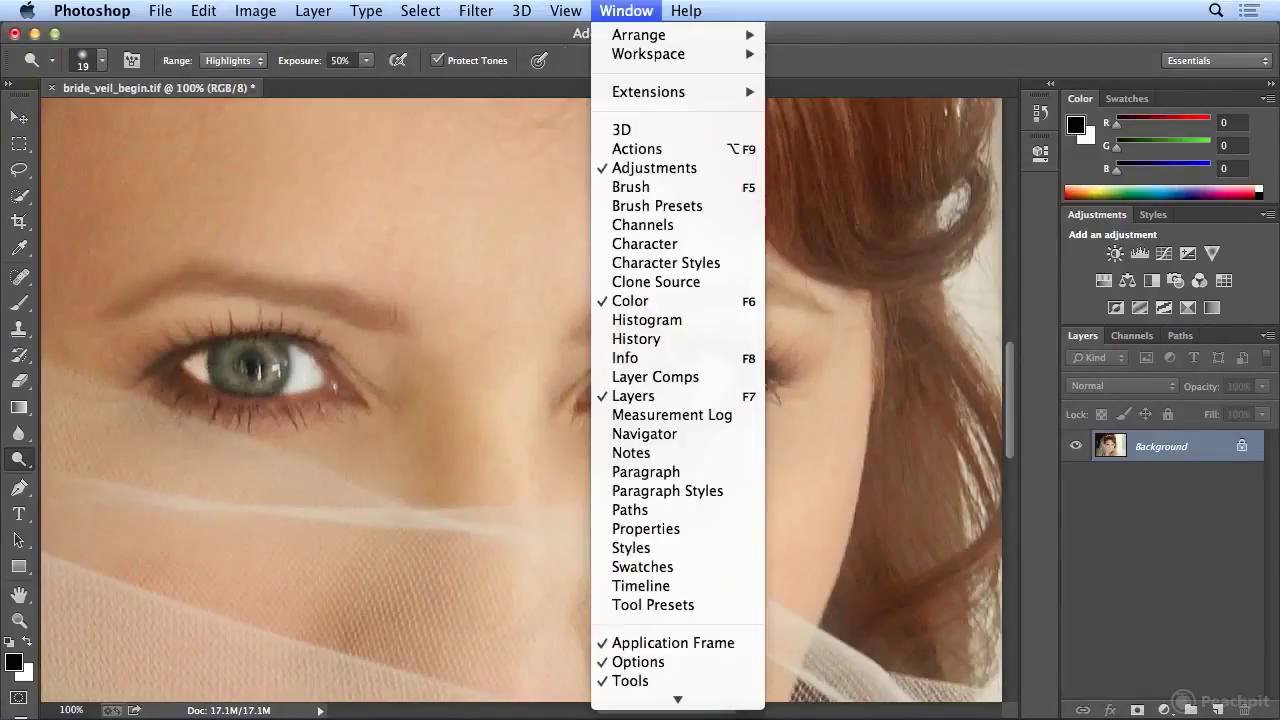
left_click(679, 358)
left_click_drag(721, 370, 721, 377)
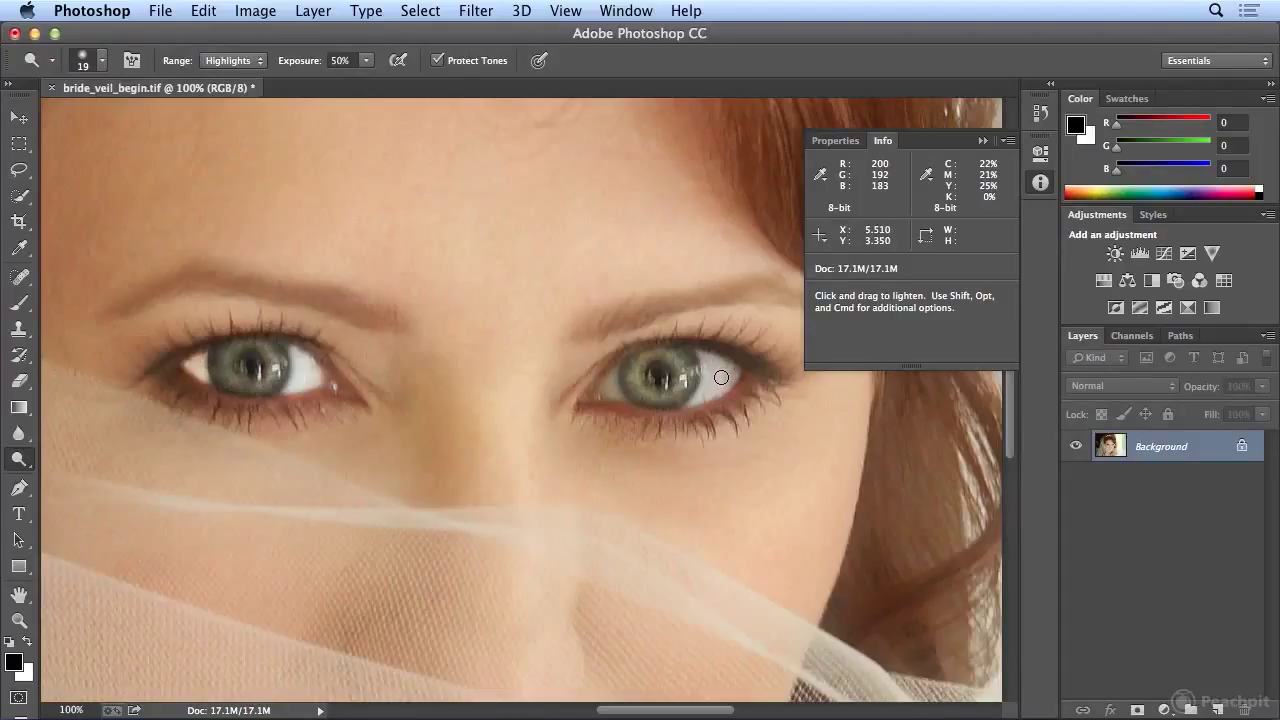
left_click_drag(721, 377, 716, 367)
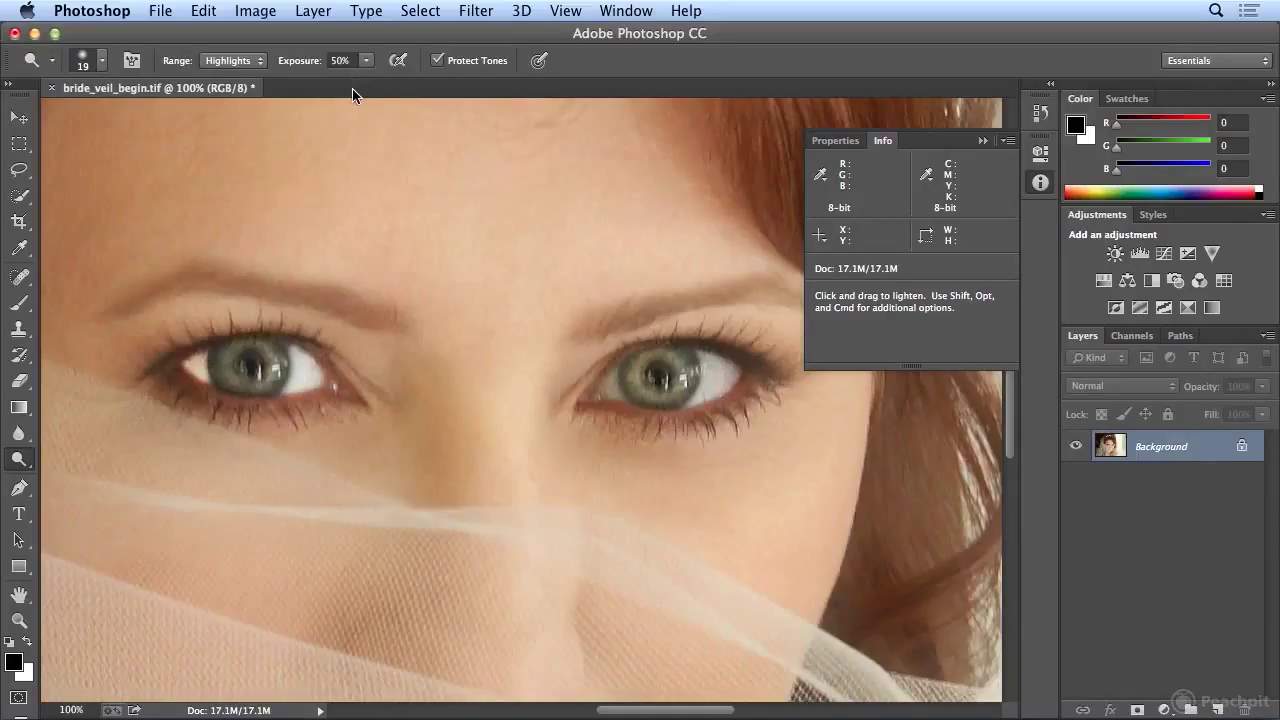
Set the Dodge exposure to 20%, try brightening the whites of the eyes in the Highlights range, and undo that lightening
key("2")
mouse_move(706, 353)
left_mouse_down()
mouse_move(700, 399)
mouse_move(714, 380)
mouse_move(707, 352)
mouse_move(730, 381)
mouse_move(718, 392)
mouse_move(714, 362)
mouse_move(741, 378)
mouse_move(702, 378)
left_mouse_up()
mouse_move(328, 385)
left_mouse_down()
mouse_move(290, 382)
mouse_move(339, 378)
left_mouse_up()
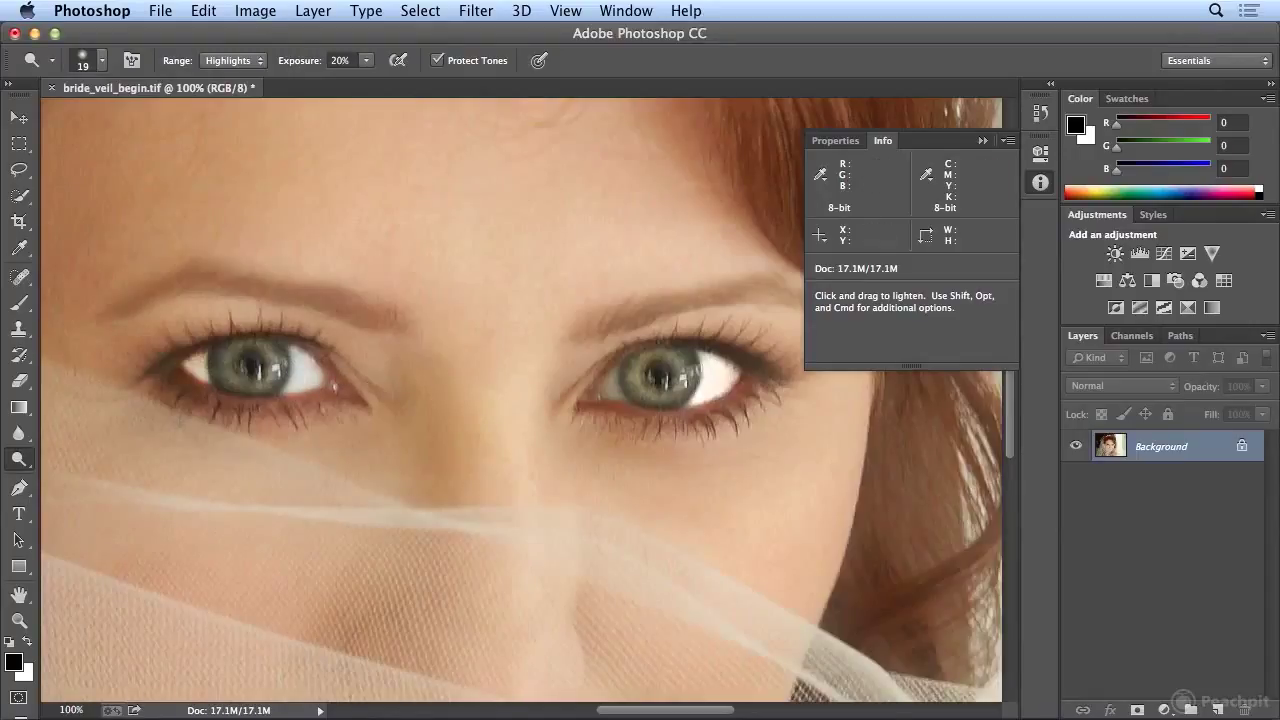
left_click(214, 10)
left_click(214, 37)
Set the Dodge range to Midtones and lighten the whites and irises of both eyes
left_click(245, 61)
left_click(243, 47)
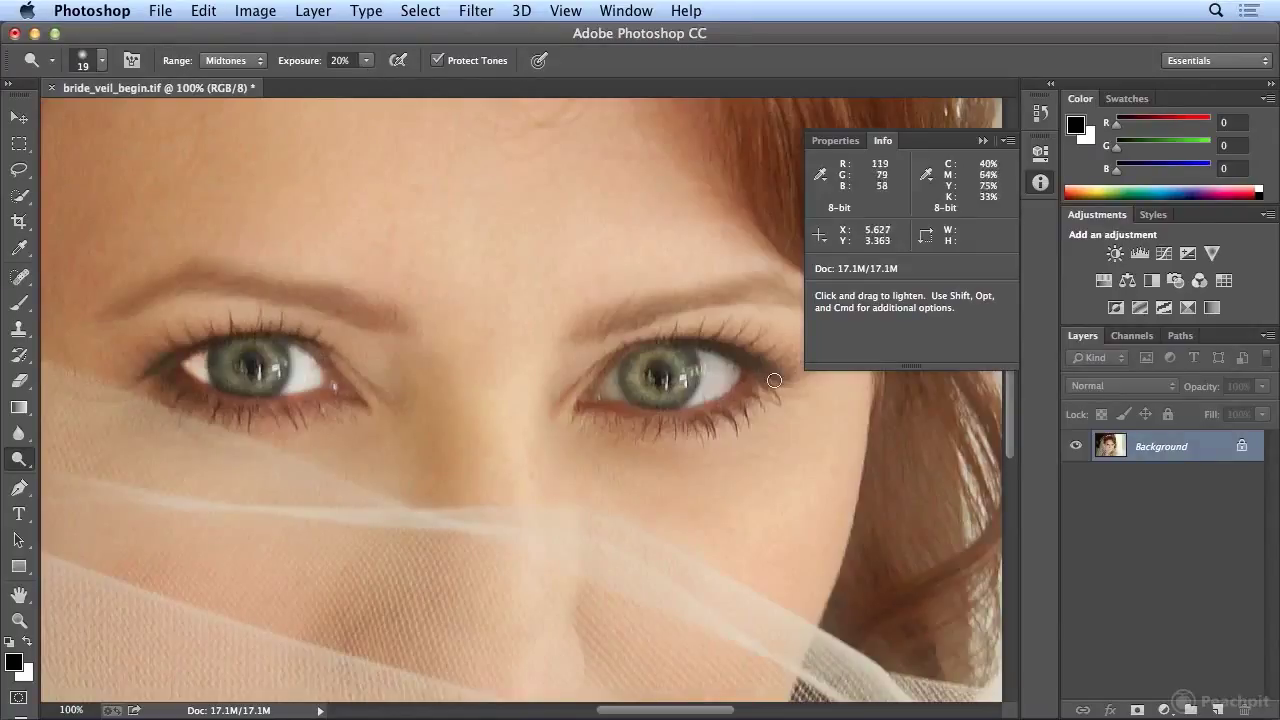
mouse_move(735, 374)
left_mouse_down()
mouse_move(703, 397)
mouse_move(709, 362)
mouse_move(705, 388)
mouse_move(735, 370)
left_mouse_up()
mouse_move(297, 370)
left_mouse_down()
mouse_move(252, 366)
mouse_move(307, 383)
left_mouse_up()
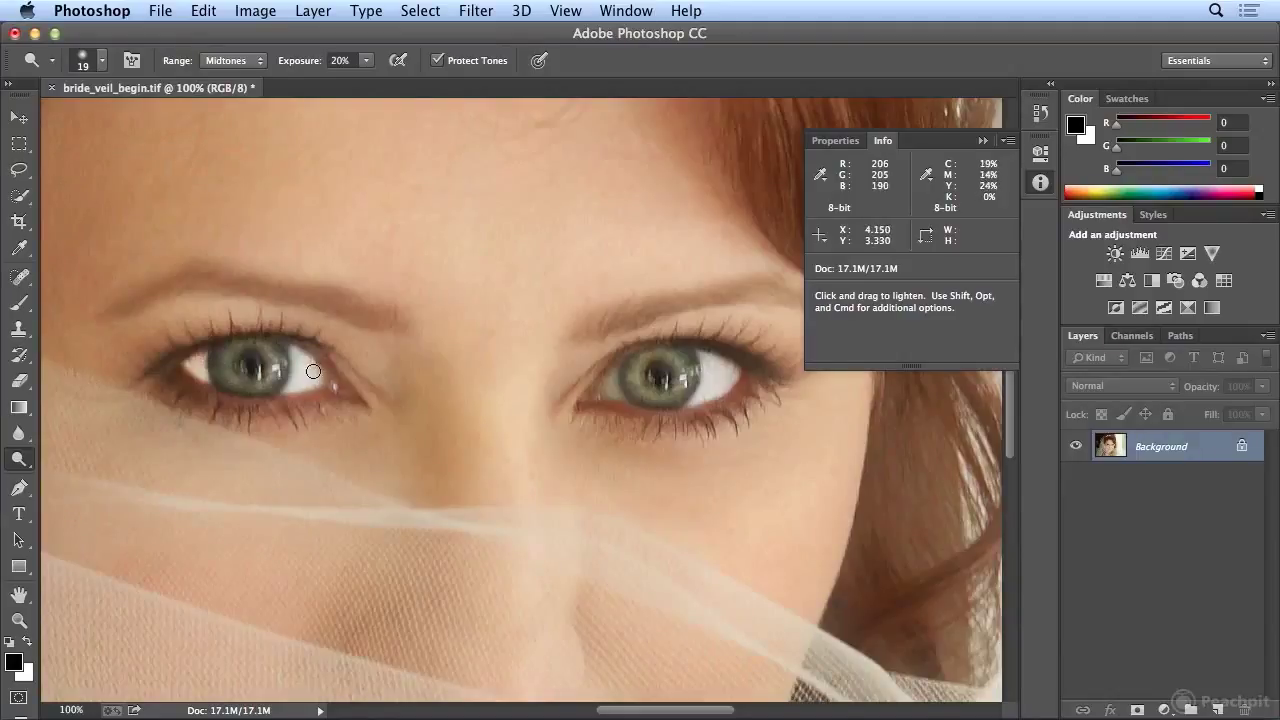
mouse_move(612, 378)
left_mouse_down()
mouse_move(603, 396)
mouse_move(612, 382)
mouse_move(616, 395)
mouse_move(613, 373)
mouse_move(602, 390)
mouse_move(618, 402)
left_mouse_up()
mouse_move(242, 350)
left_mouse_down()
mouse_move(234, 386)
mouse_move(271, 368)
mouse_move(260, 349)
mouse_move(230, 387)
left_mouse_up()
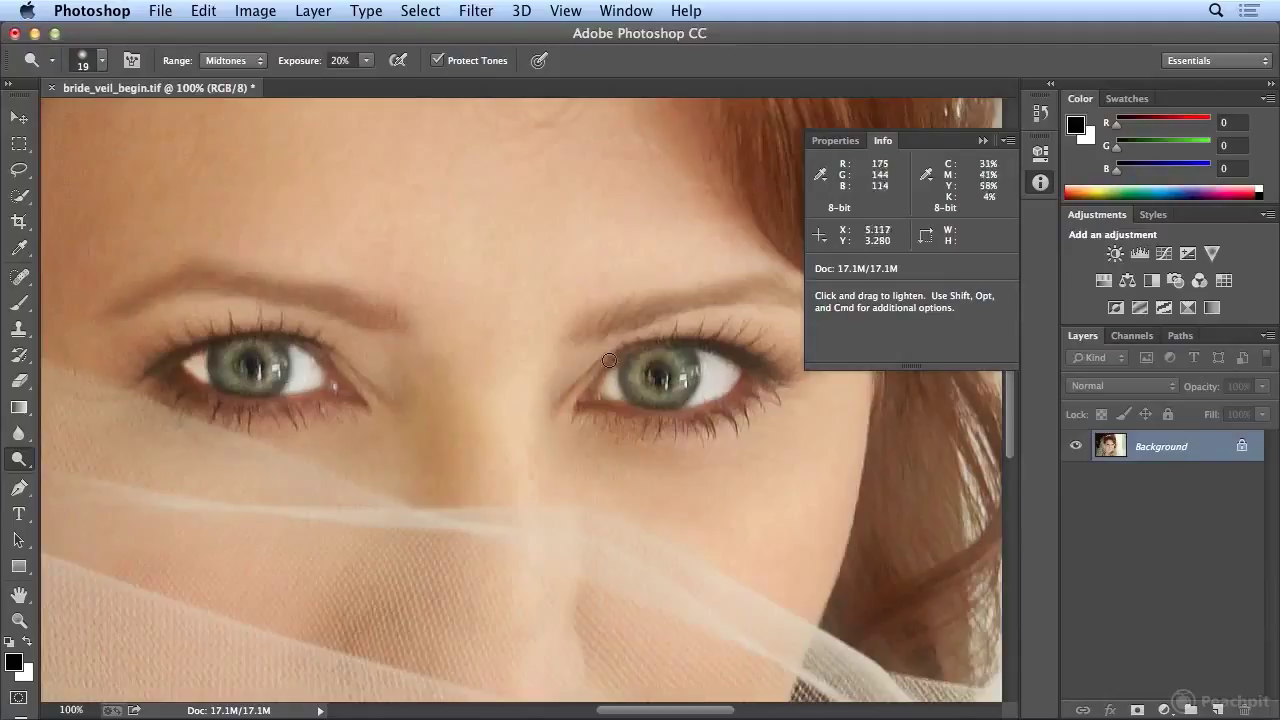
mouse_move(664, 351)
left_mouse_down()
mouse_move(628, 375)
mouse_move(678, 389)
mouse_move(664, 351)
left_mouse_up()
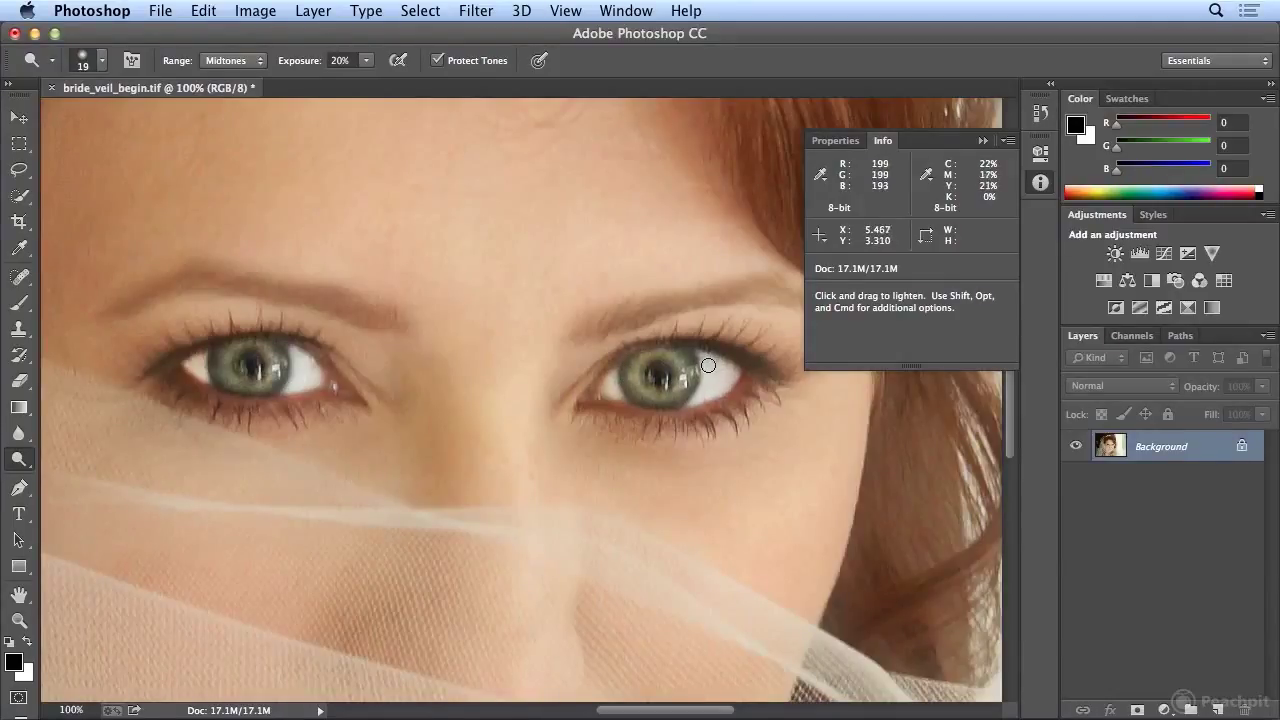
Switch to the Burn tool and set it to the Shadows range, 20% exposure and a 46 px brush
left_click_drag(19, 459, 68, 475)
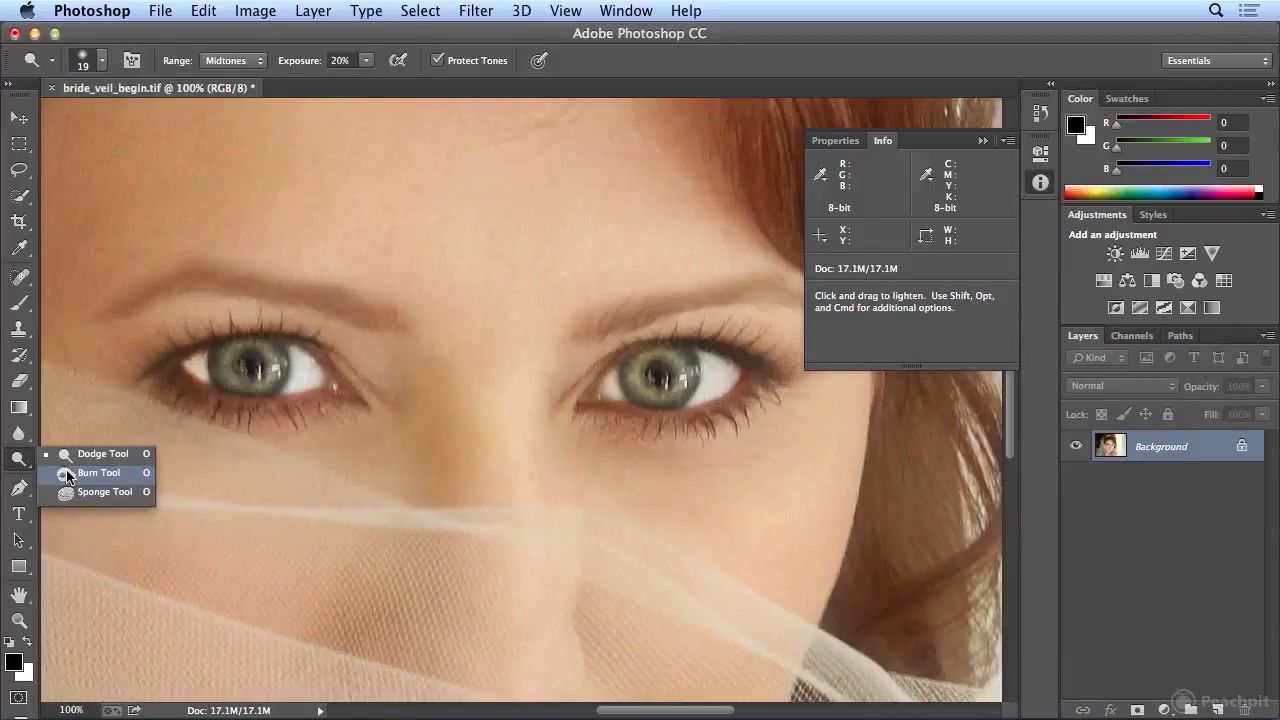
left_click(67, 472)
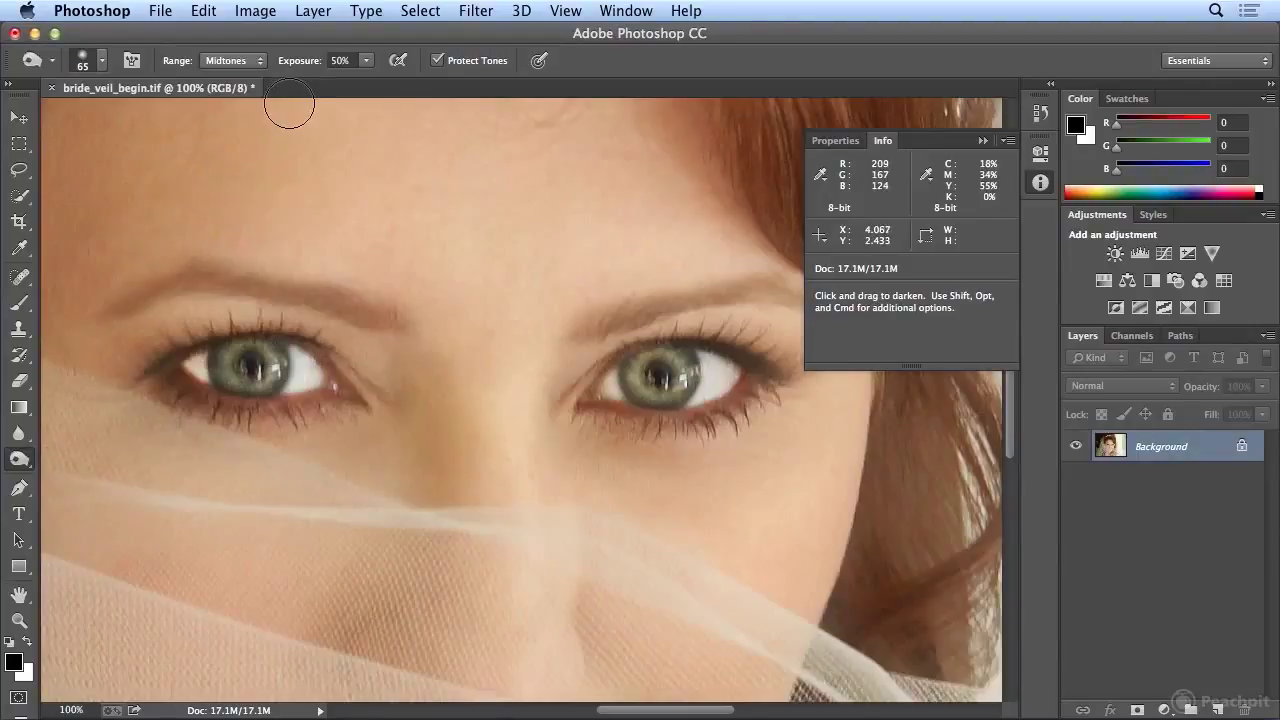
left_click_drag(311, 58, 319, 65)
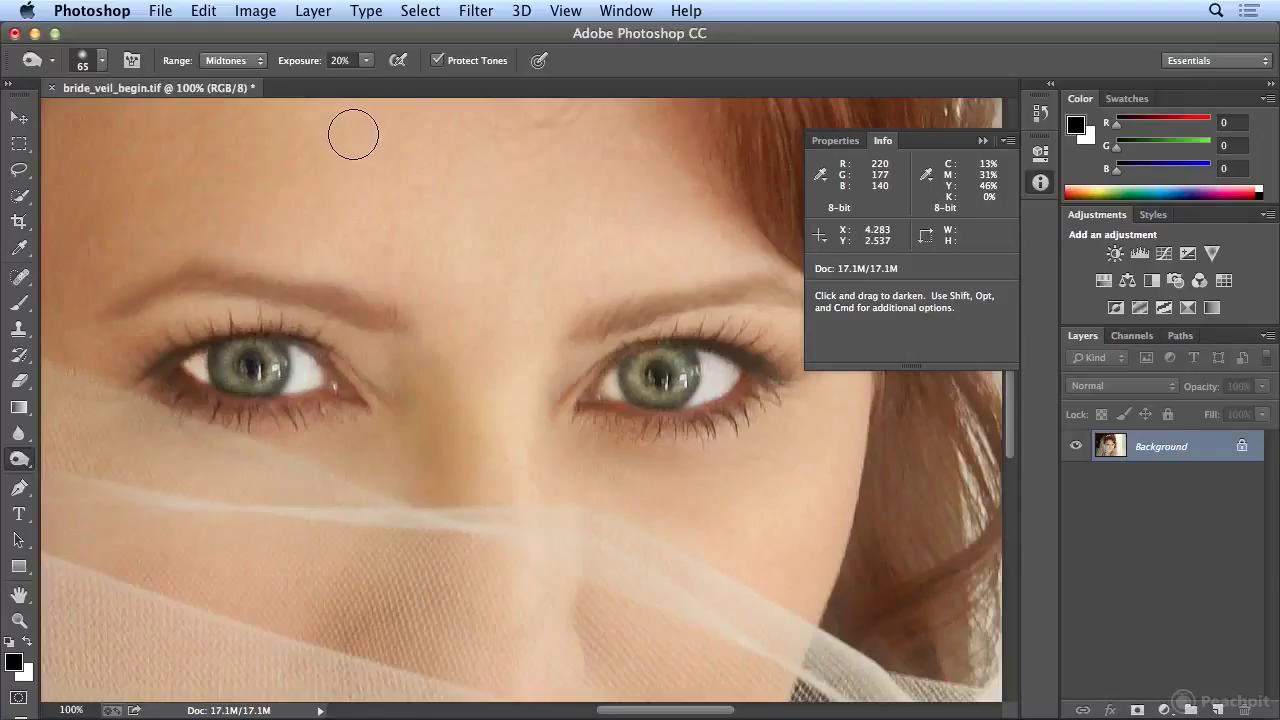
mouse_move(353, 135)
left_mouse_down()
mouse_move(303, 141)
mouse_move(266, 117)
mouse_move(323, 104)
mouse_move(360, 104)
mouse_move(249, 119)
mouse_move(326, 110)
mouse_move(275, 114)
mouse_move(262, 144)
left_mouse_up()
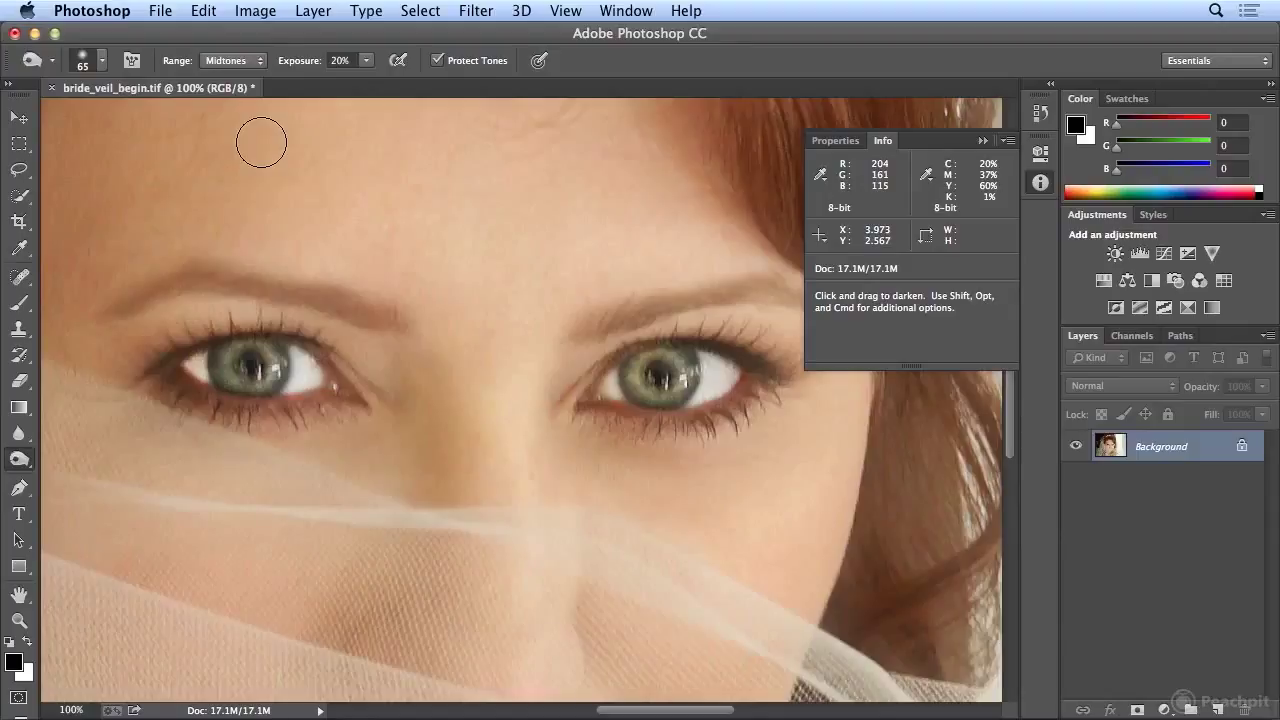
left_click(236, 60)
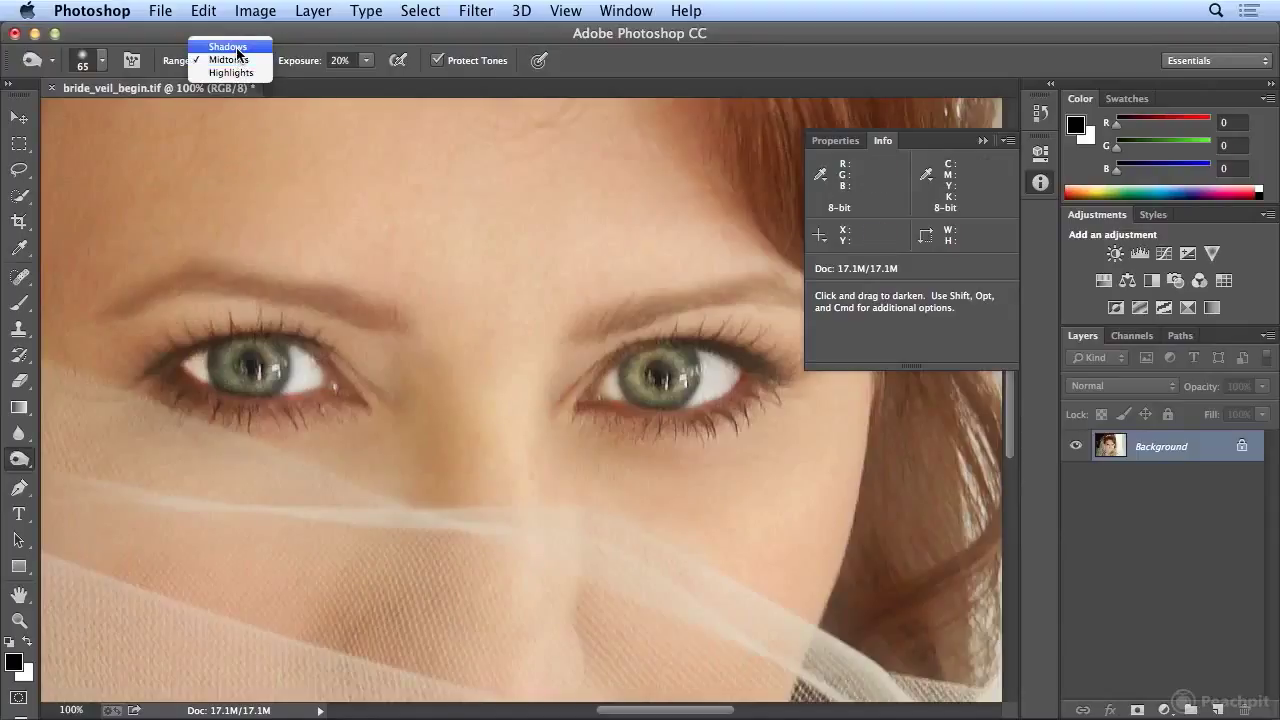
left_click(236, 48)
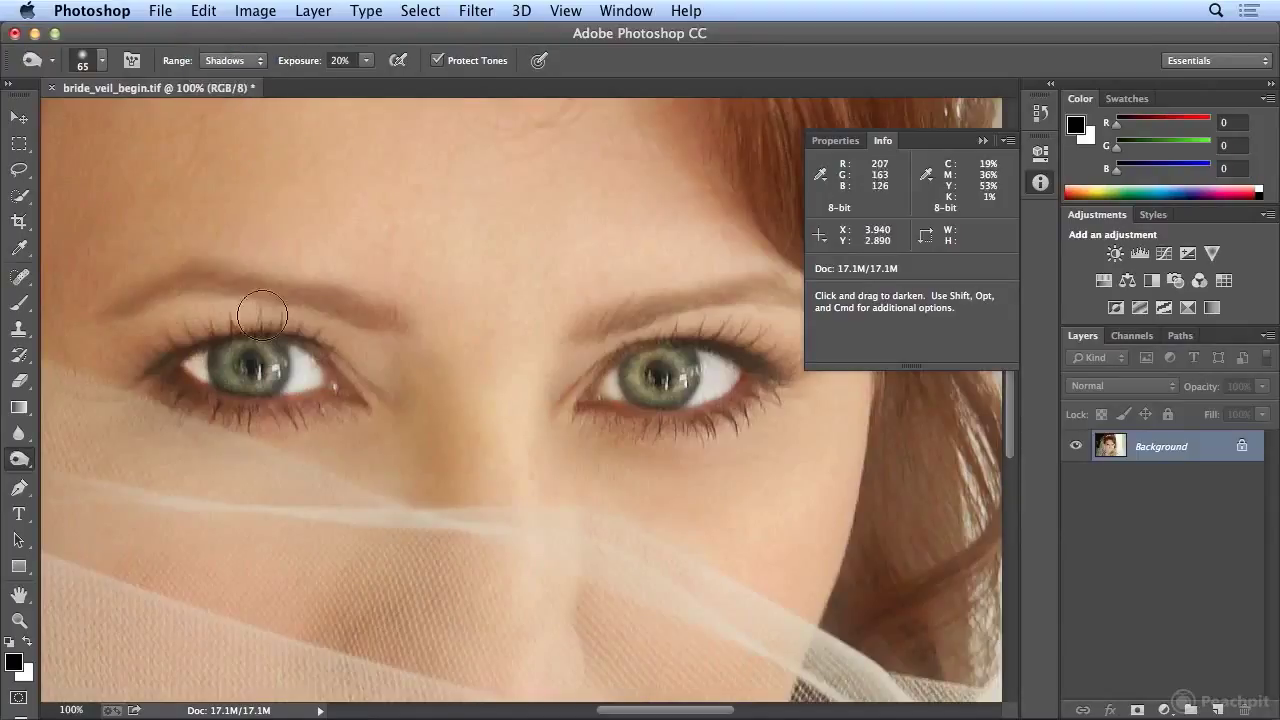
left_click(101, 60)
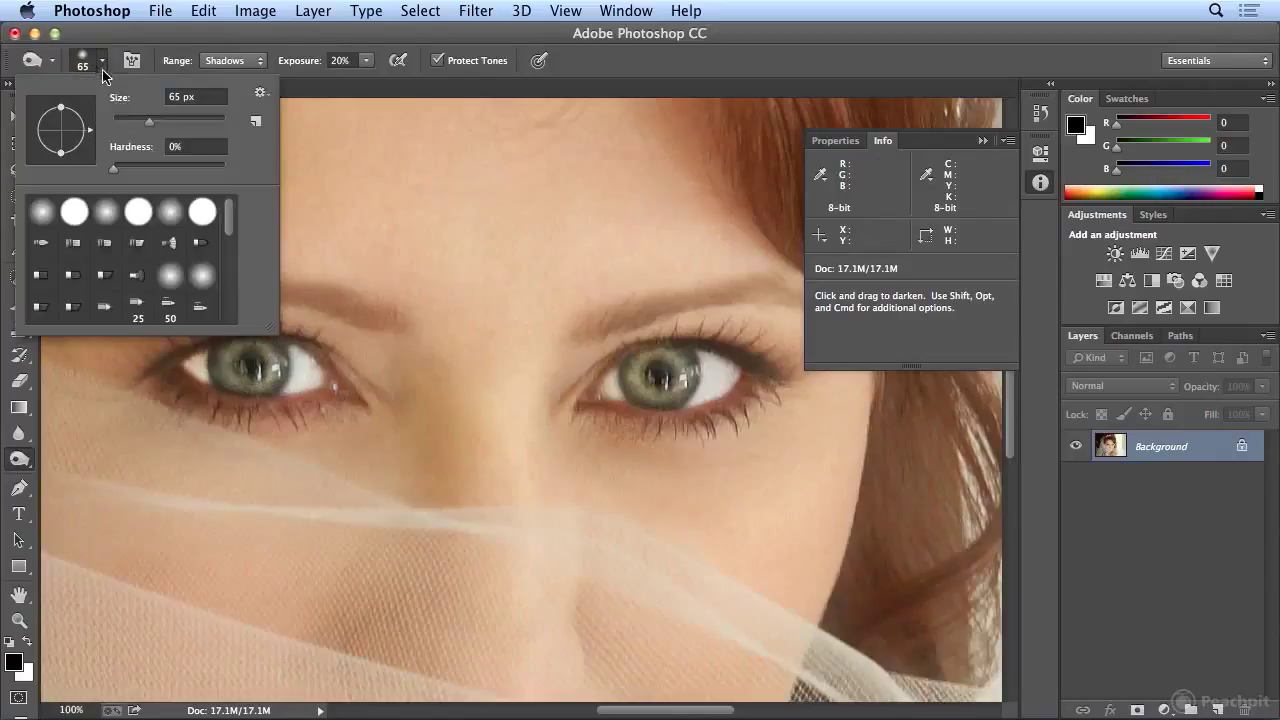
left_click_drag(152, 124, 138, 124)
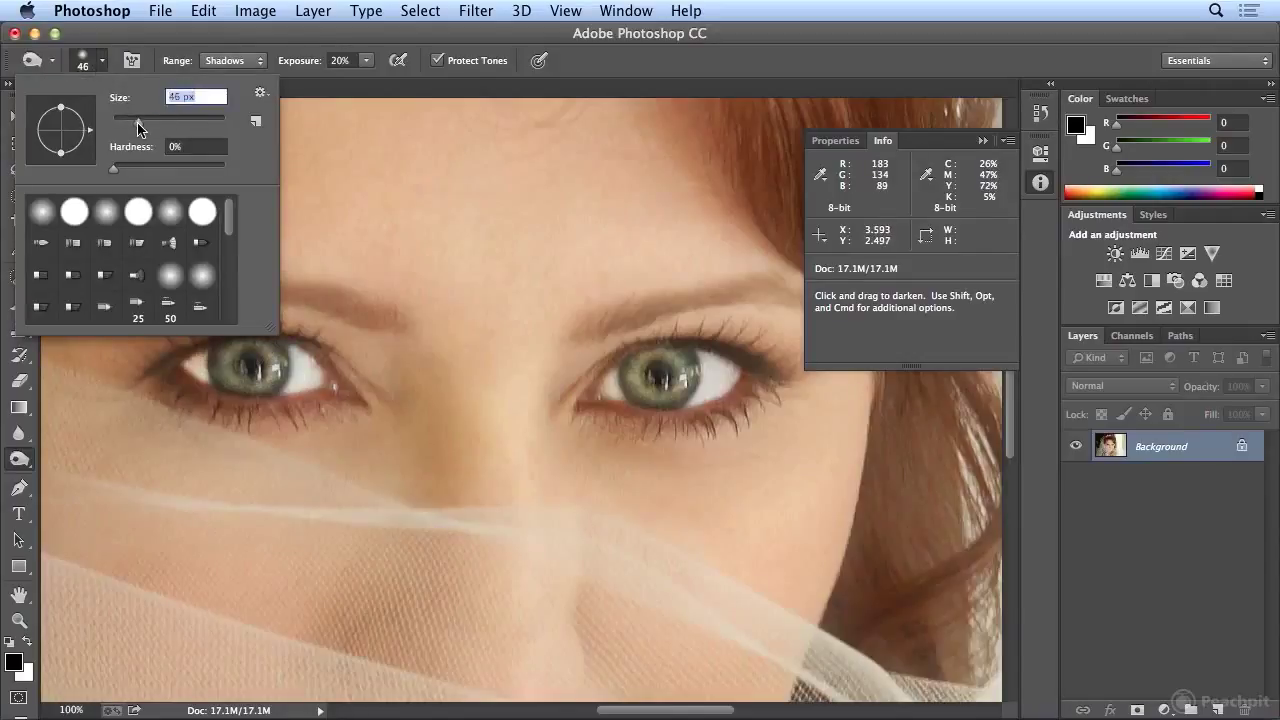
Darken the pupils of both eyes with the Burn tool and collapse the Info panel
left_click(250, 367)
left_click(250, 367)
left_click(661, 375)
mouse_move(661, 375)
left_mouse_down()
mouse_move(700, 396)
mouse_move(686, 374)
mouse_move(655, 375)
left_mouse_up()
mouse_move(250, 368)
left_mouse_down()
mouse_move(265, 370)
mouse_move(253, 366)
left_mouse_up()
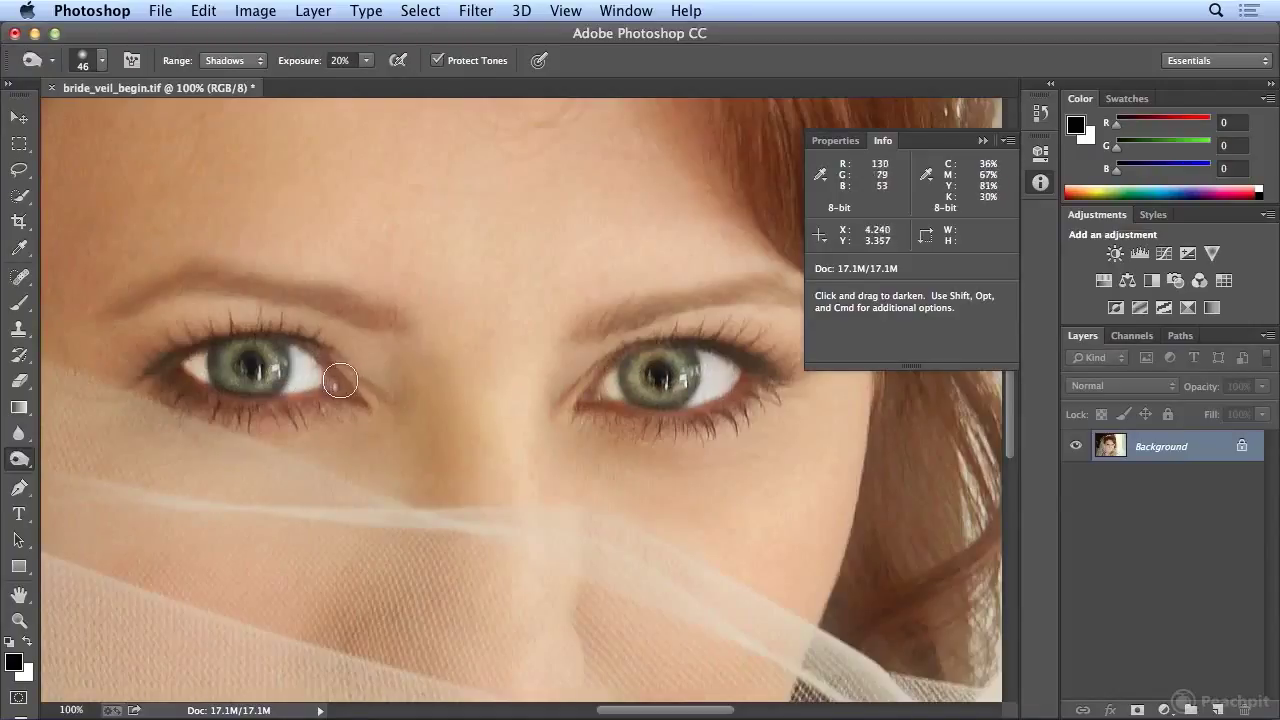
left_click(1032, 188)
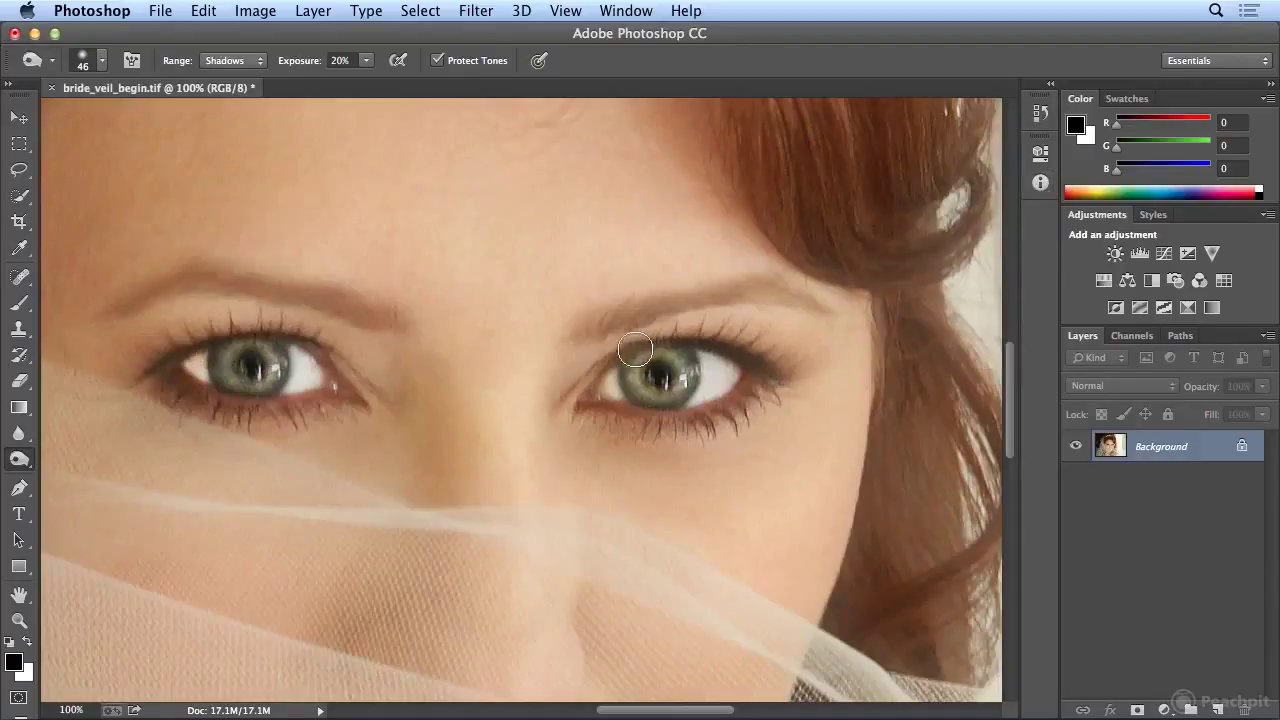
Reduce the Burn brush to 24 px and darken the upper lashes and lash line of the right-hand eye
left_click(101, 60)
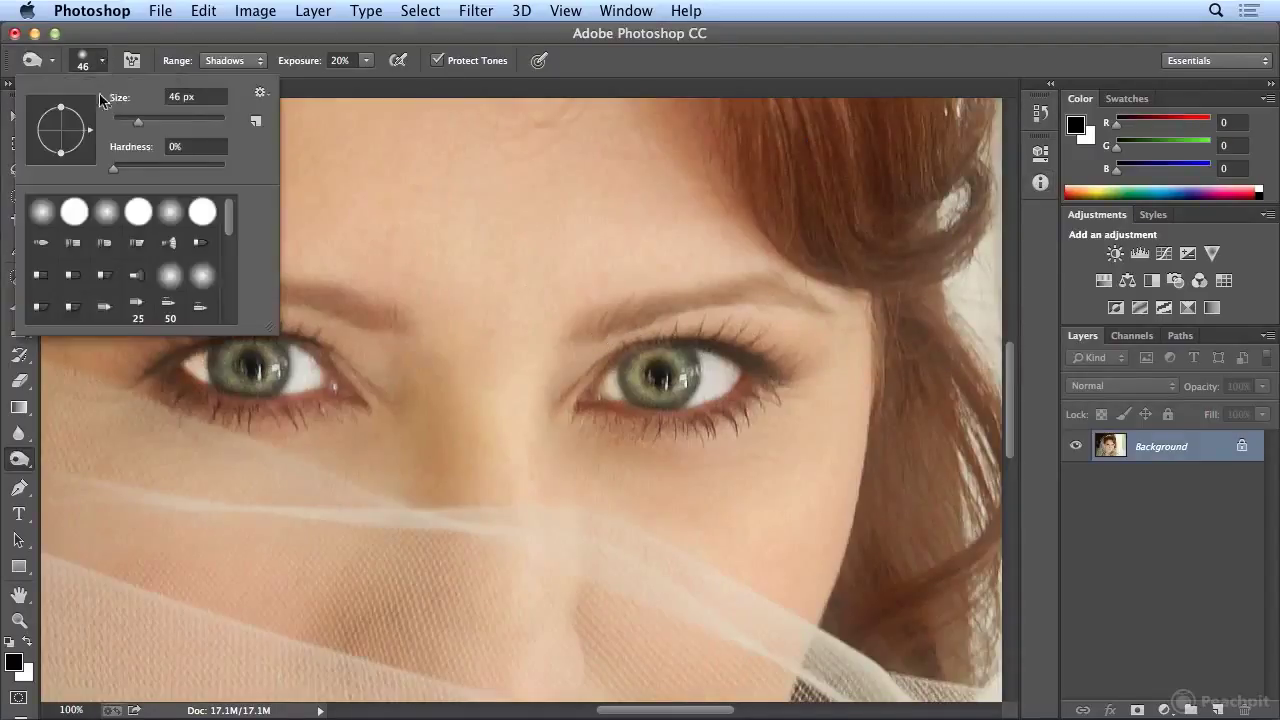
left_click_drag(137, 122, 125, 122)
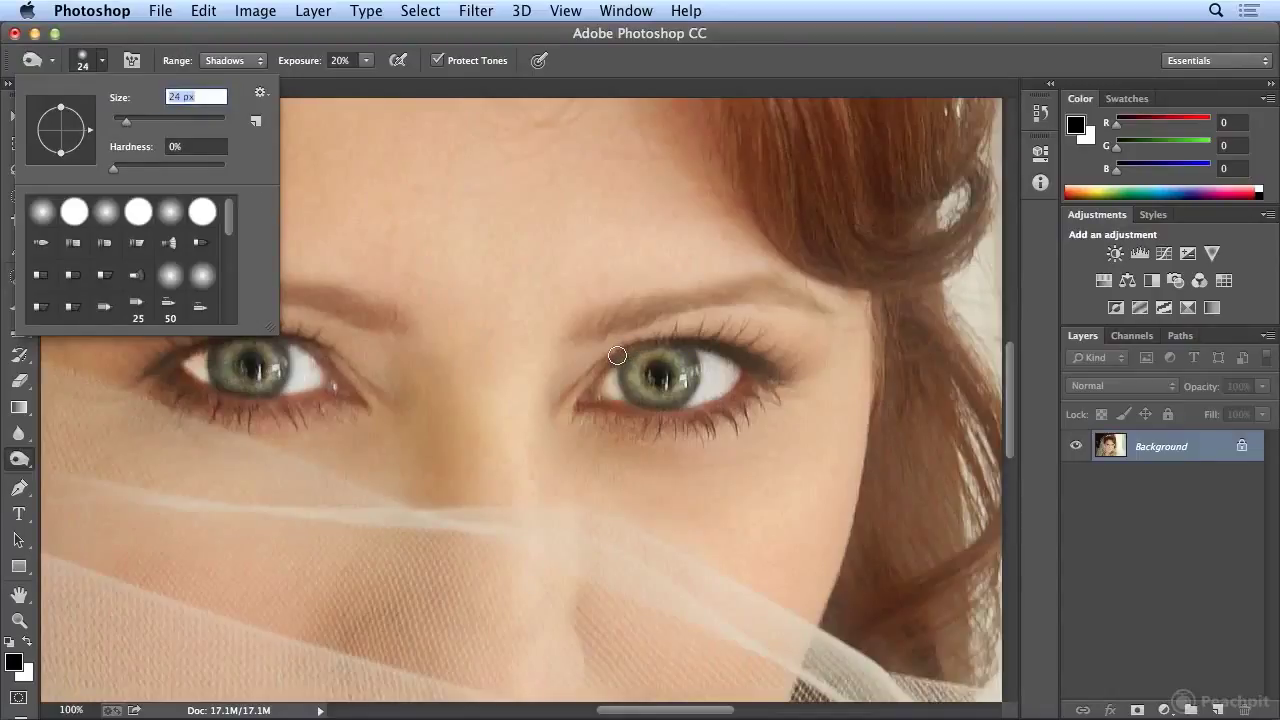
left_click(604, 372)
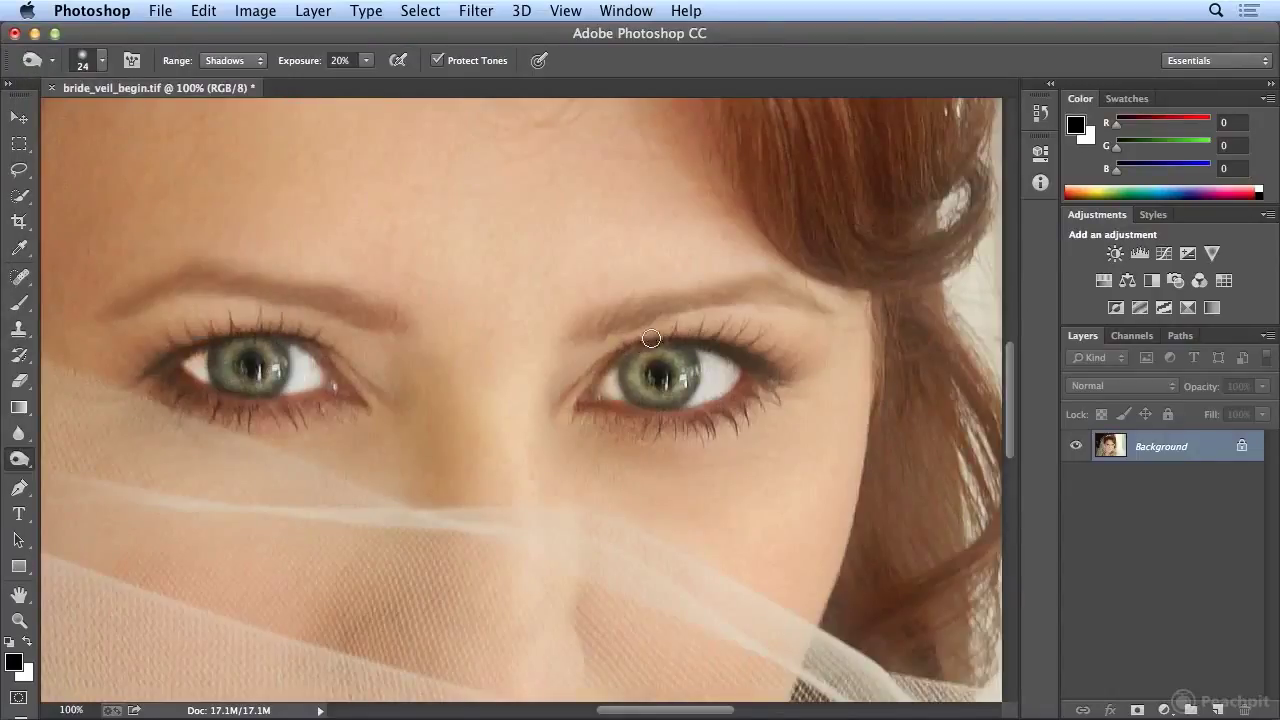
left_click_drag(738, 325, 795, 358)
mouse_move(708, 330)
left_mouse_down()
mouse_move(781, 372)
mouse_move(615, 425)
mouse_move(583, 415)
mouse_move(661, 422)
mouse_move(672, 436)
mouse_move(723, 431)
mouse_move(775, 380)
mouse_move(688, 427)
mouse_move(798, 370)
mouse_move(789, 356)
mouse_move(699, 355)
left_mouse_up()
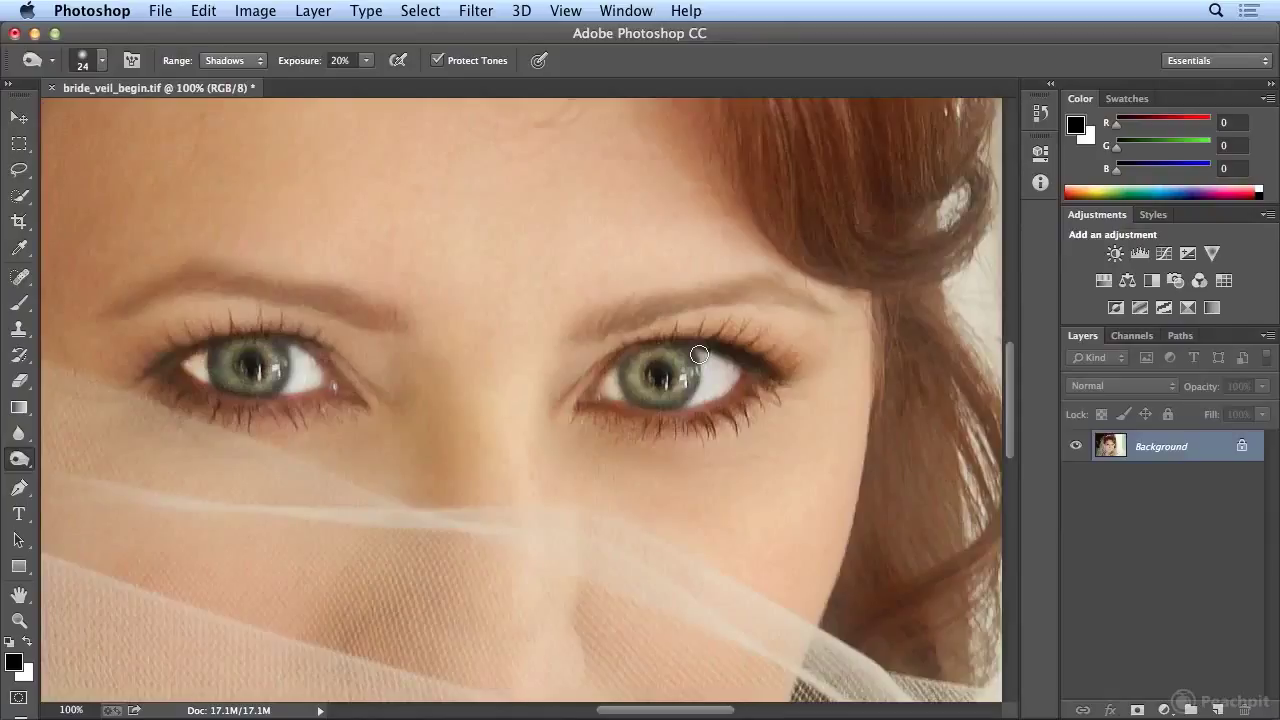
Burn along the outer upper lashes and the lower lash line of the right-hand eye
key("super+minus")
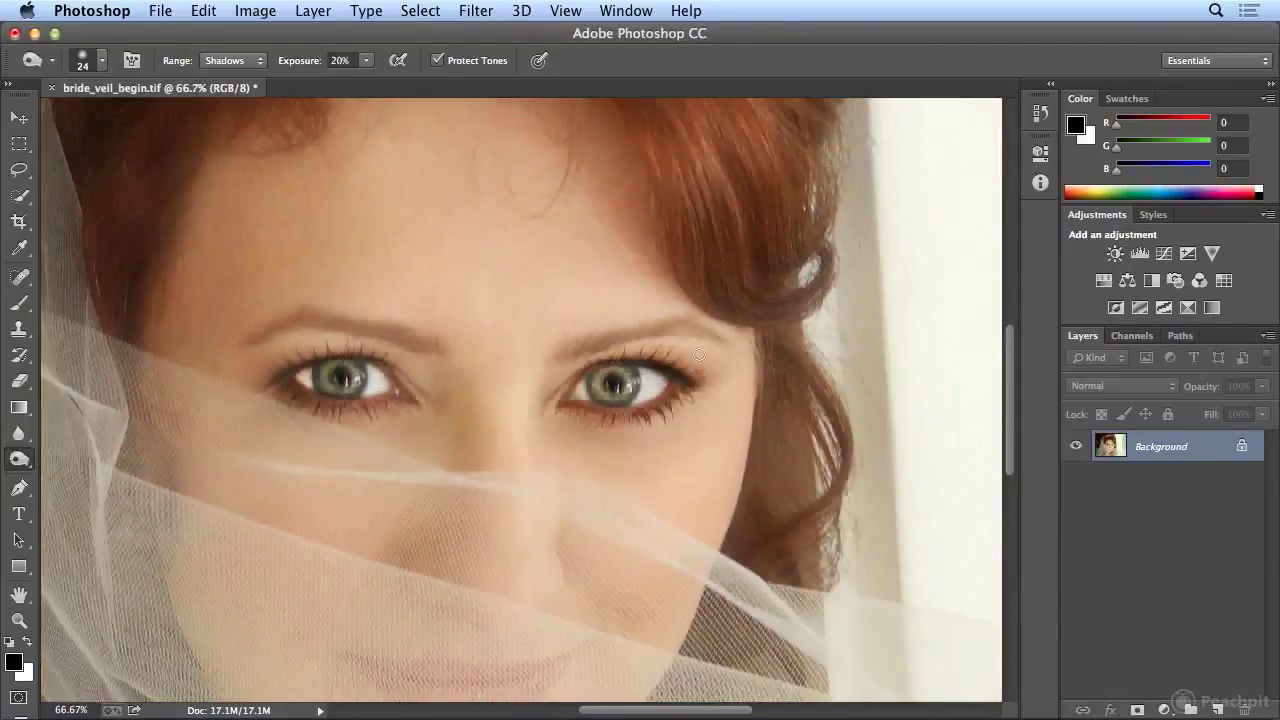
mouse_move(699, 353)
left_mouse_down()
mouse_move(632, 356)
mouse_move(703, 379)
mouse_move(621, 363)
mouse_move(653, 353)
mouse_move(686, 372)
mouse_move(613, 362)
mouse_move(698, 380)
mouse_move(607, 361)
mouse_move(655, 364)
left_mouse_up()
left_click_drag(600, 411, 687, 407)
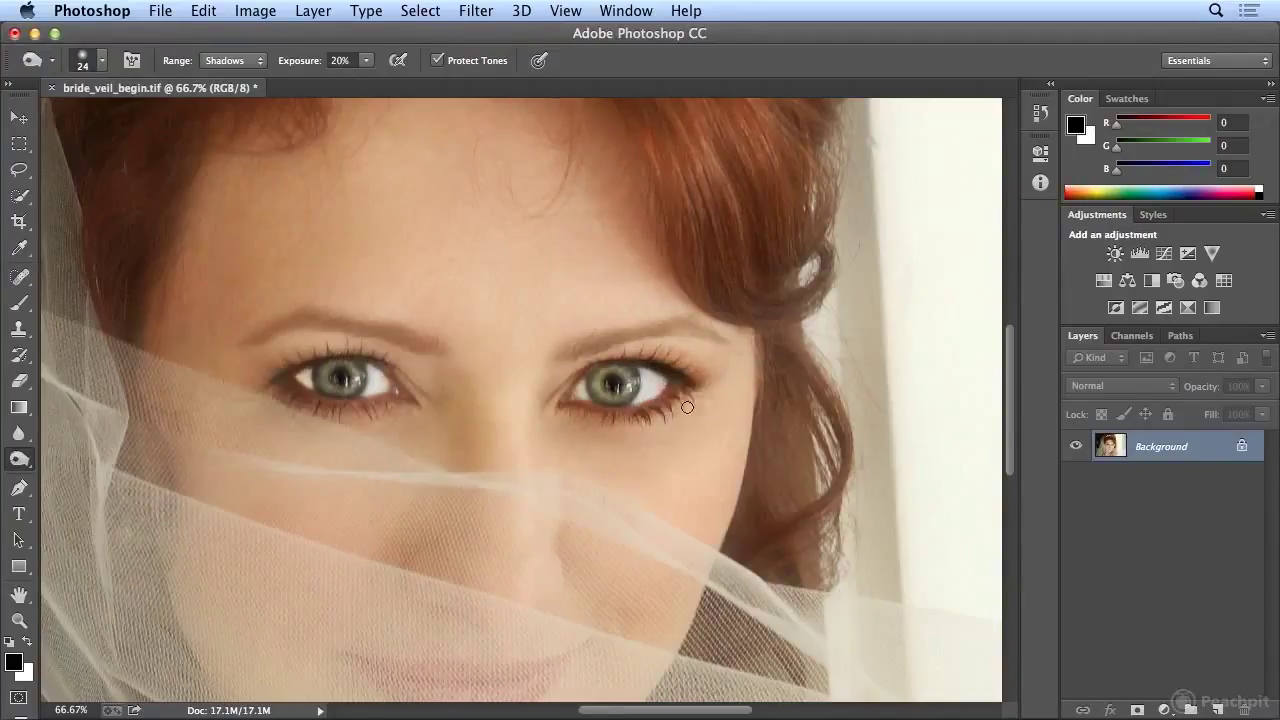
Set the Burn range to Midtones, enlarge the brush to 40 px and darken the inner corner of the left-hand eye
left_click(221, 60)
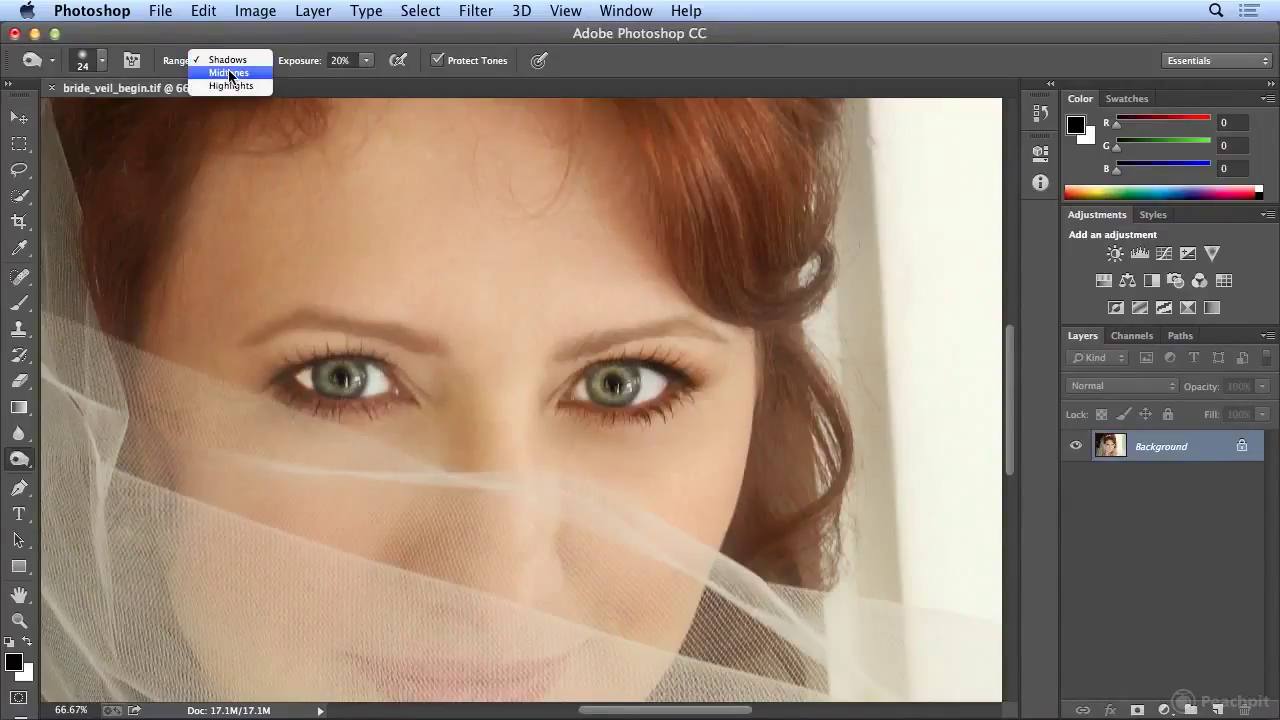
left_click(229, 74)
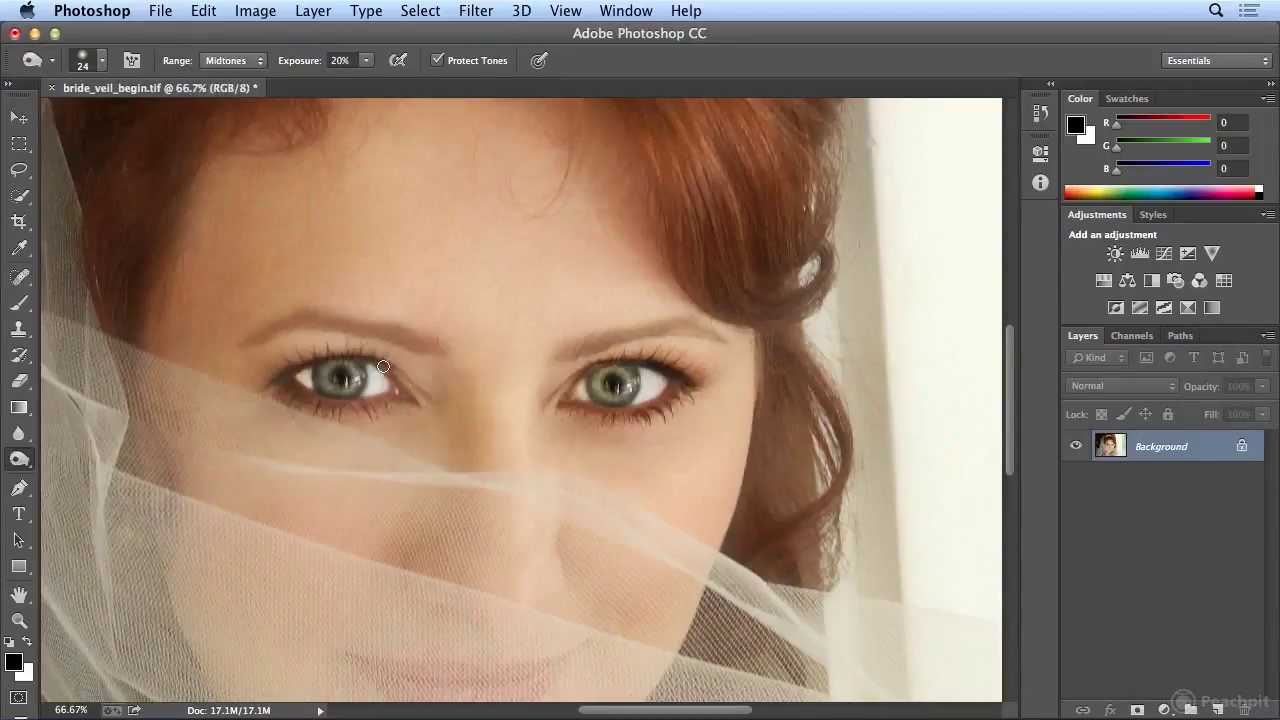
key("bracketright")
key("bracketright")
mouse_move(392, 368)
left_mouse_down()
mouse_move(326, 345)
mouse_move(265, 373)
mouse_move(358, 347)
mouse_move(315, 349)
mouse_move(269, 372)
mouse_move(338, 351)
mouse_move(414, 368)
left_mouse_up()
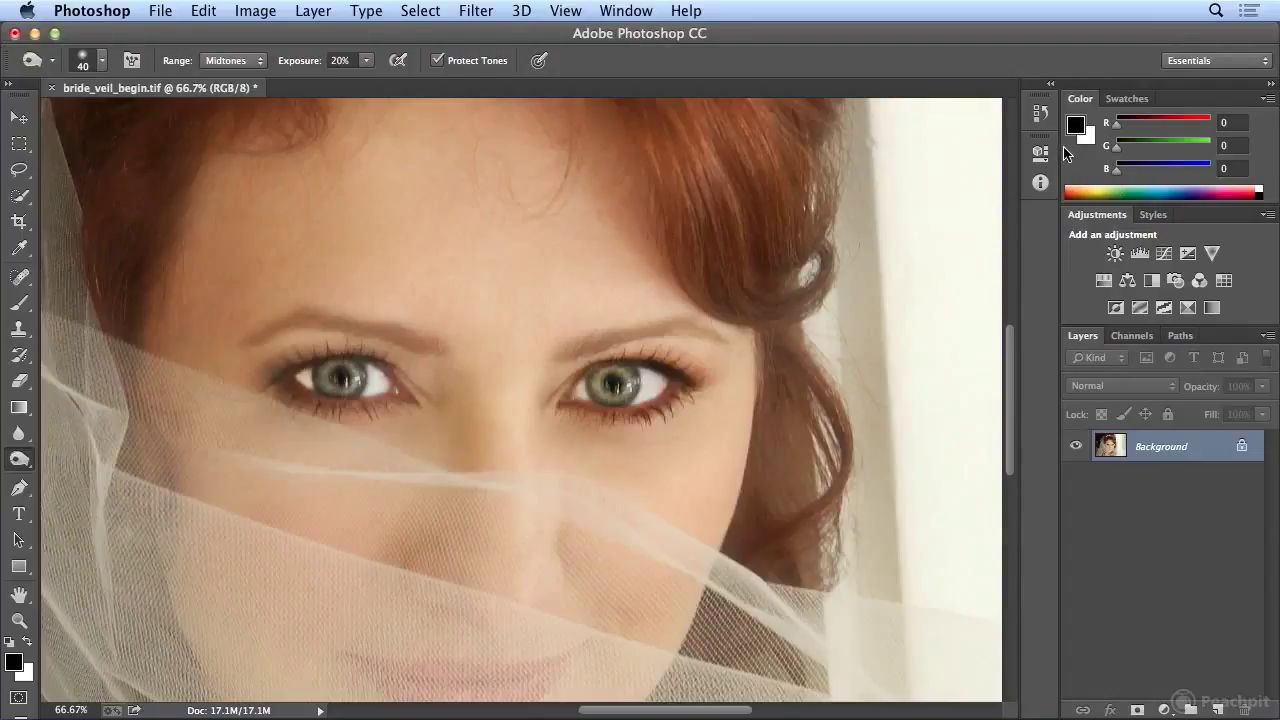
Try burning the outer corner of the right-hand eye in the midtones and undo the stroke
left_click(1040, 183)
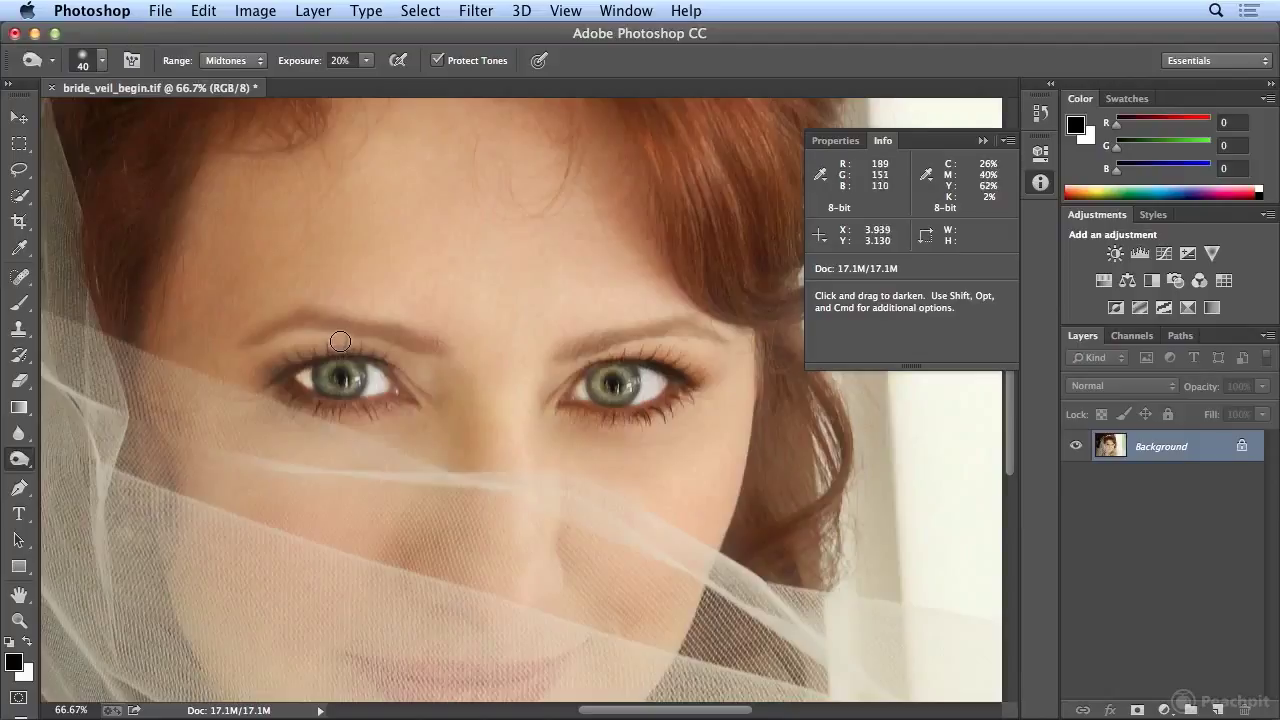
left_click(1040, 182)
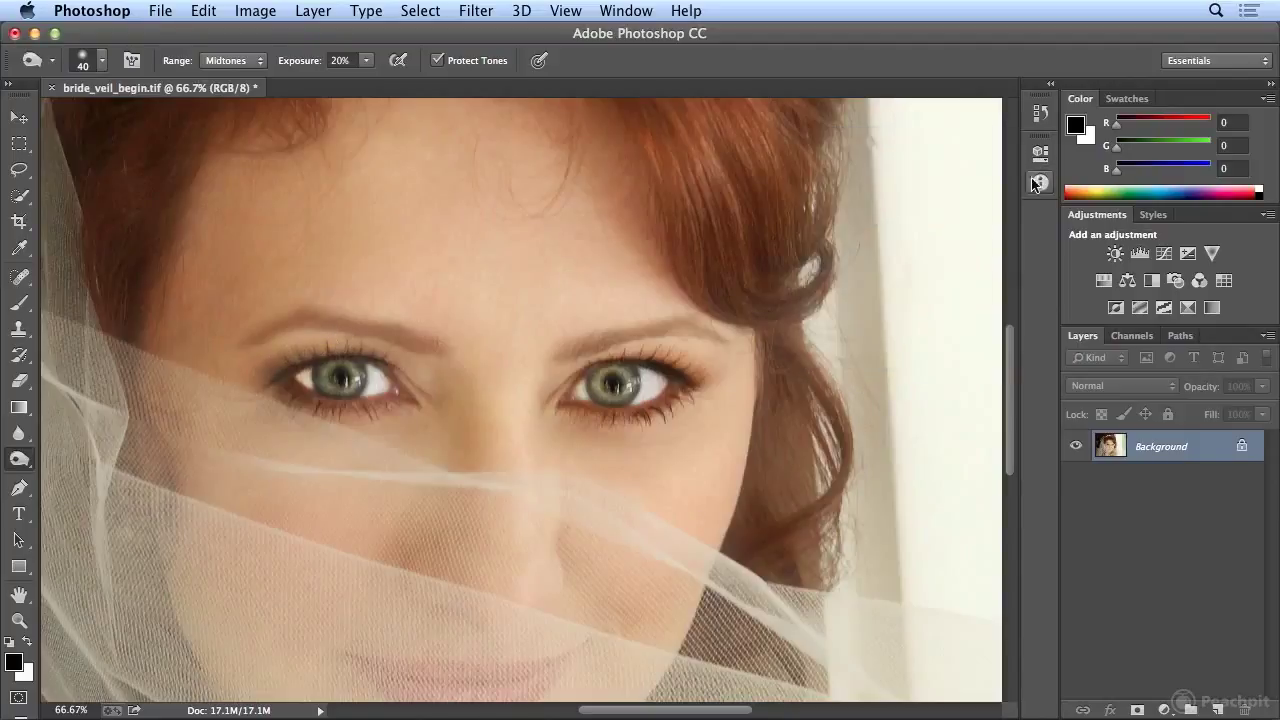
mouse_move(703, 378)
left_mouse_down()
mouse_move(656, 362)
mouse_move(700, 377)
mouse_move(646, 370)
mouse_move(697, 384)
mouse_move(620, 368)
mouse_move(690, 392)
left_mouse_up()
left_click(205, 12)
left_click(217, 36)
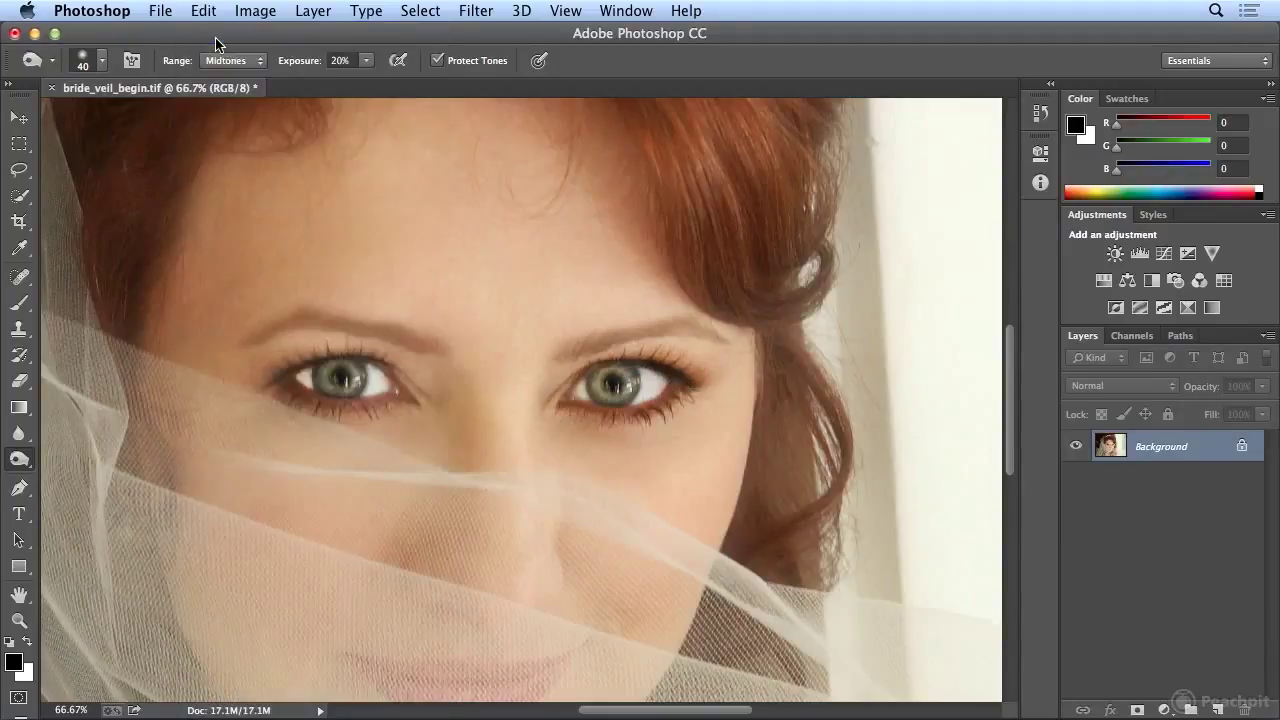
Set the Burn range to Shadows and darken the upper lid and lashes of the left-hand eye
left_click(232, 60)
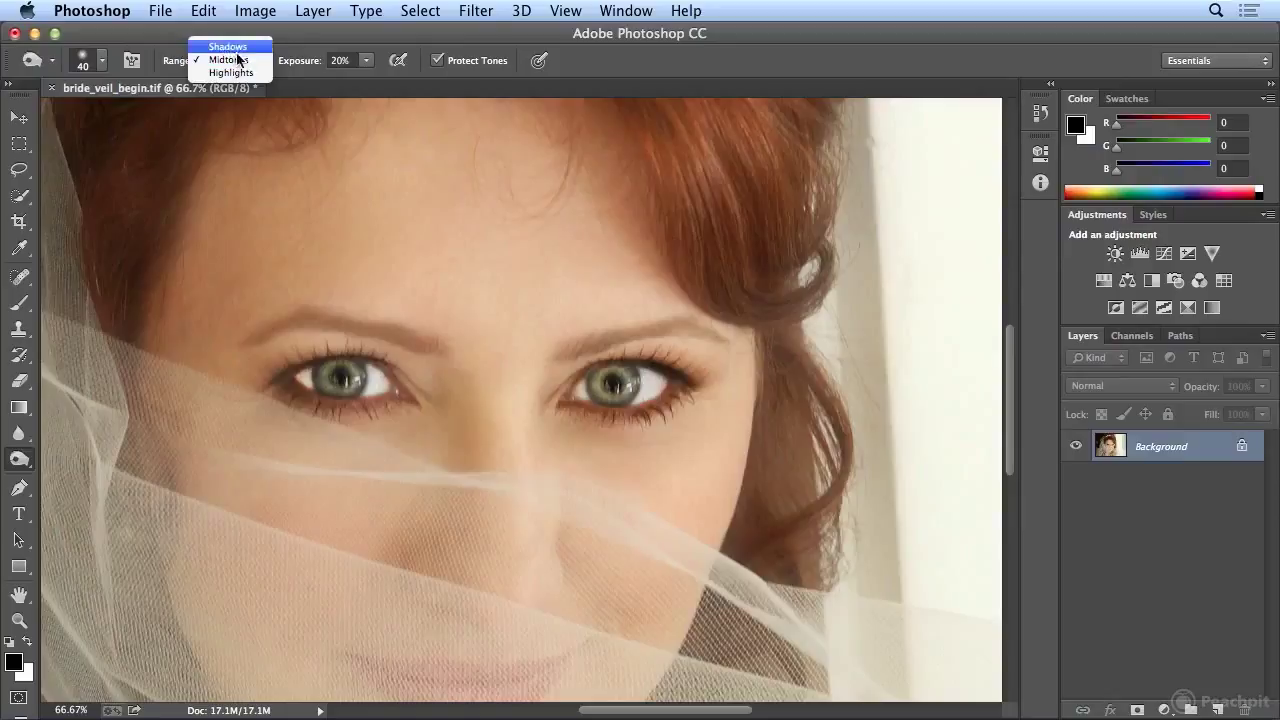
left_click(235, 46)
mouse_move(393, 336)
left_mouse_down()
mouse_move(401, 375)
mouse_move(364, 349)
mouse_move(291, 361)
mouse_move(267, 383)
mouse_move(319, 350)
mouse_move(264, 361)
mouse_move(259, 375)
mouse_move(339, 349)
mouse_move(398, 367)
left_mouse_up()
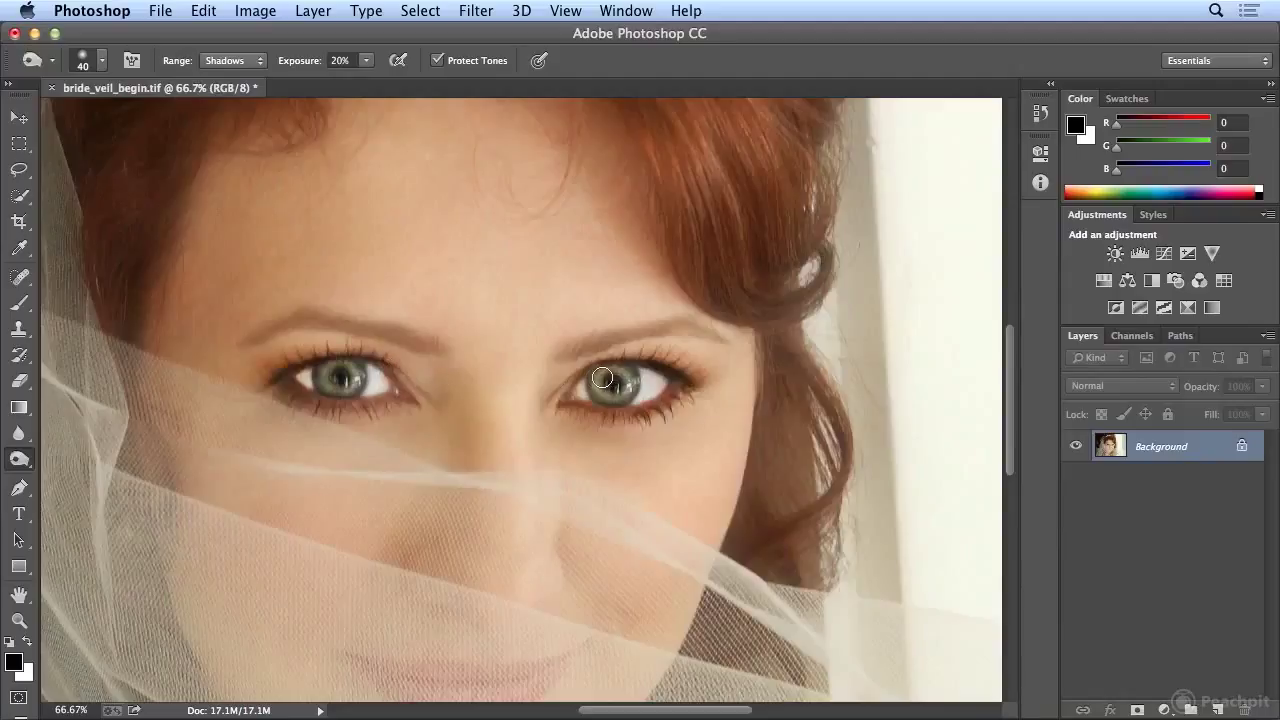
Try burning along the lower lashes of the left-hand eye at 20% exposure and undo the stroke
mouse_move(251, 400)
left_mouse_down()
mouse_move(344, 407)
mouse_move(270, 400)
mouse_move(335, 408)
mouse_move(315, 411)
mouse_move(273, 396)
mouse_move(326, 409)
mouse_move(276, 393)
mouse_move(328, 408)
mouse_move(412, 404)
left_mouse_up()
left_click(222, 10)
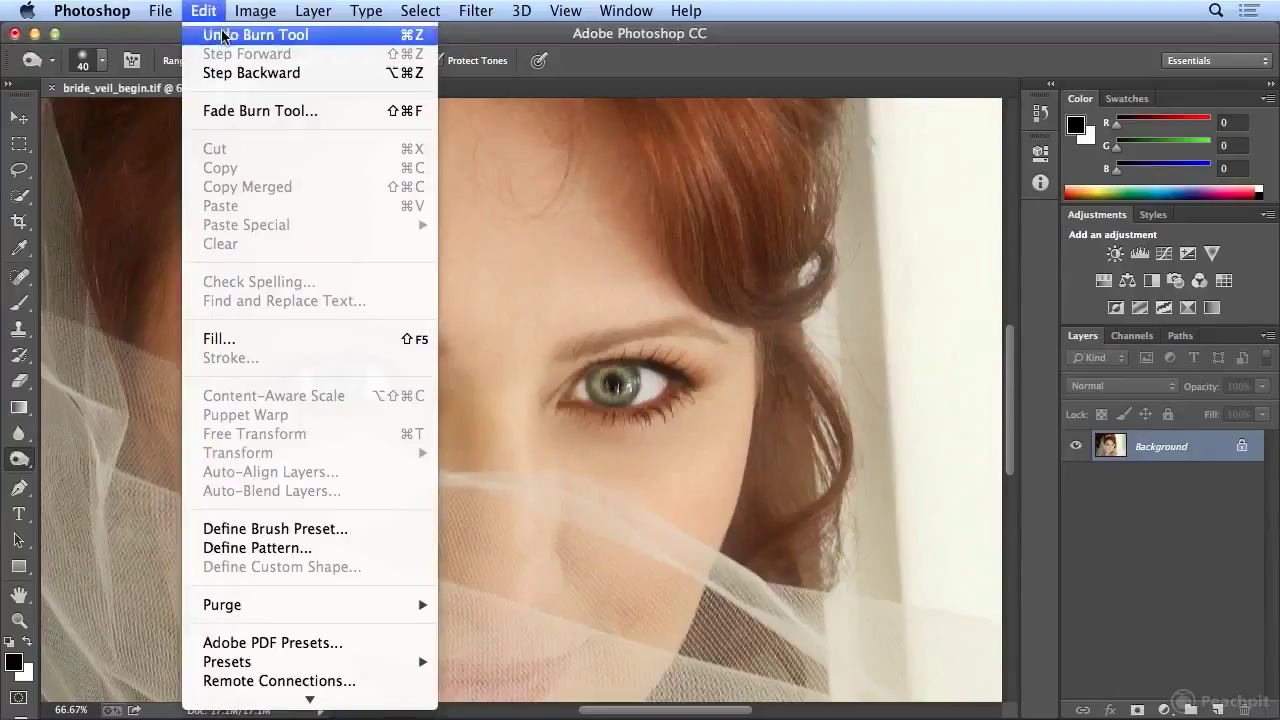
left_click(222, 37)
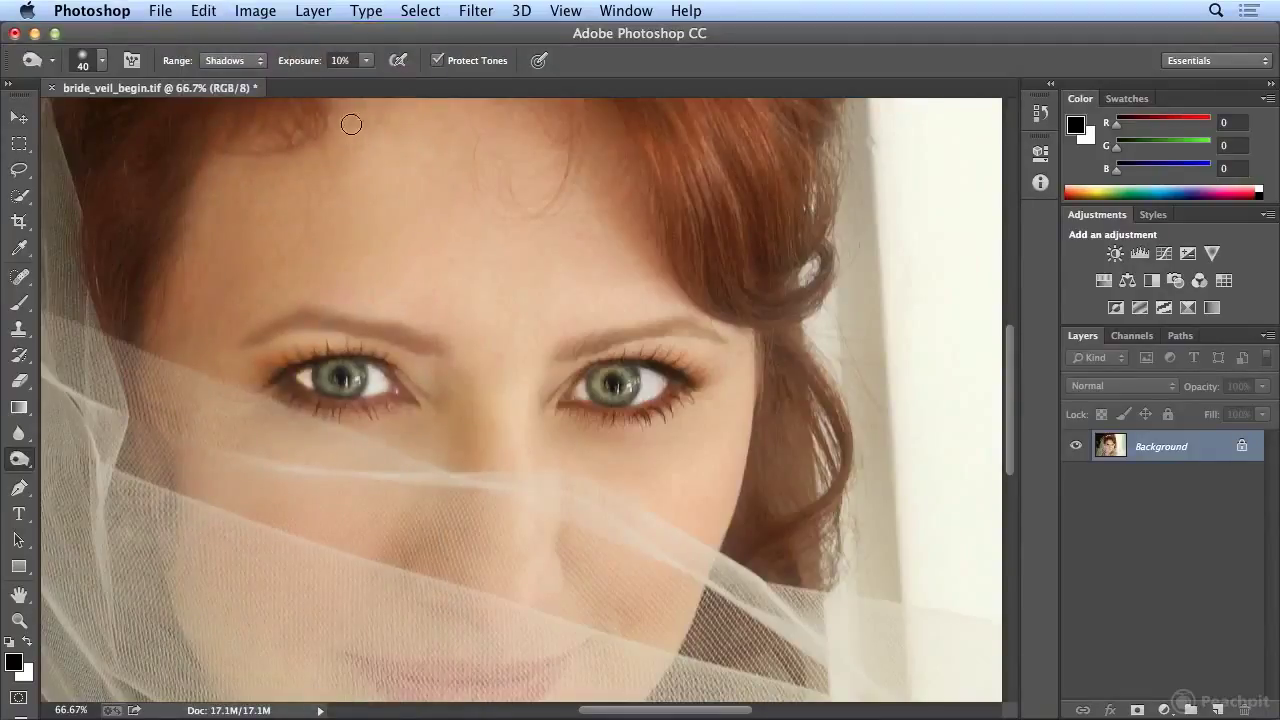
Lower the Burn exposure to 10% and darken the lower lash line of the left-hand eye out to its outer corner
left_click(366, 60)
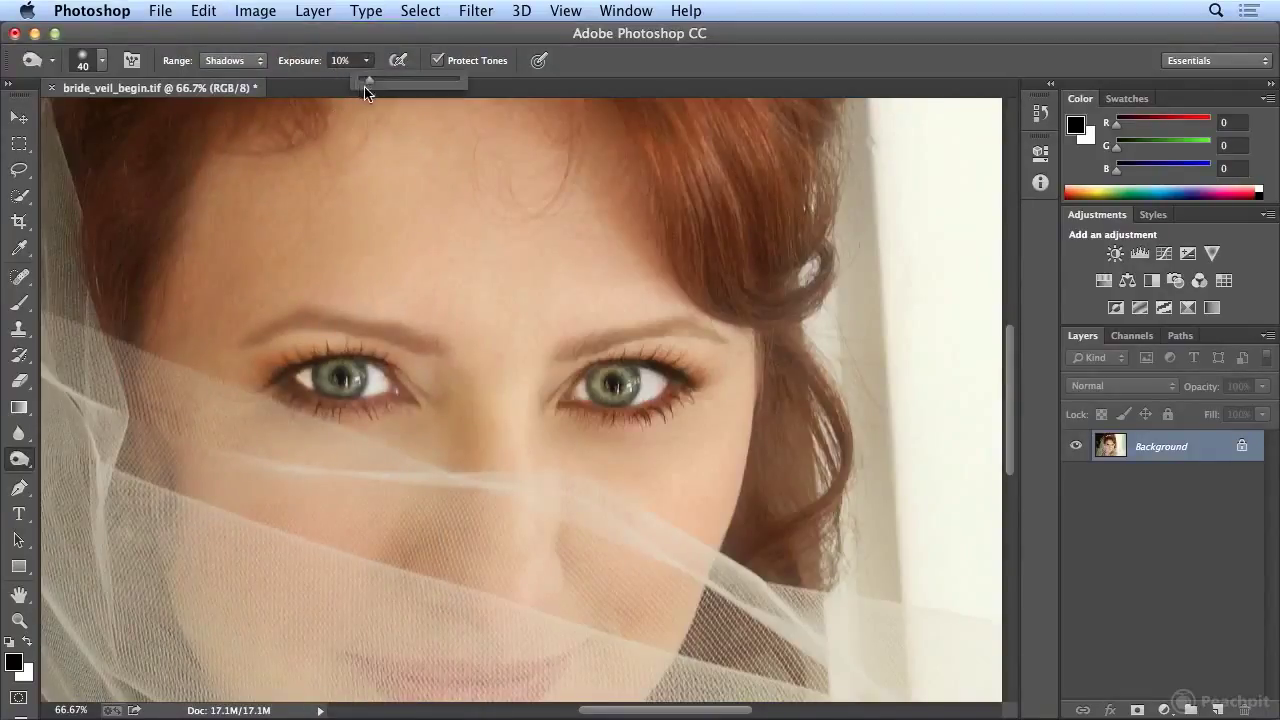
left_click_drag(369, 89, 367, 89)
left_click(391, 405)
left_click_drag(391, 405, 265, 387)
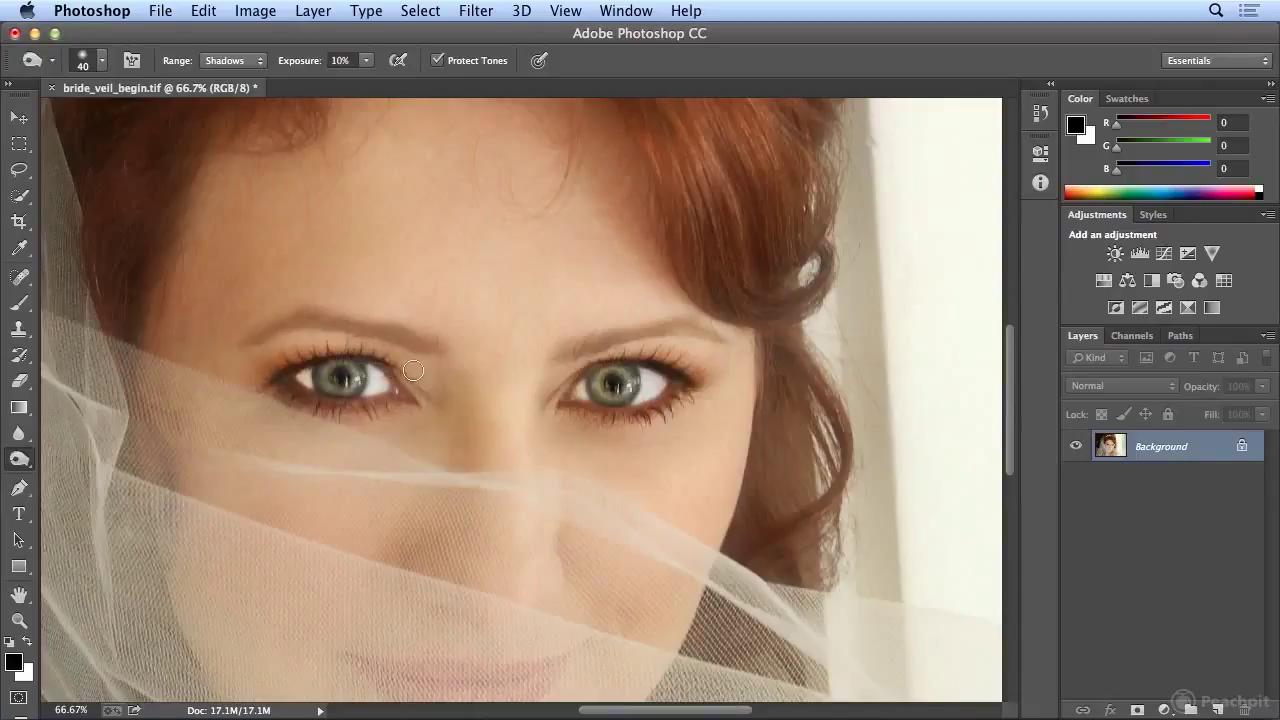
Fit the whole photo in view and compare the original bride_veil_begin.tif snapshot with the latest Burn state in the expanded History
key("super+0")
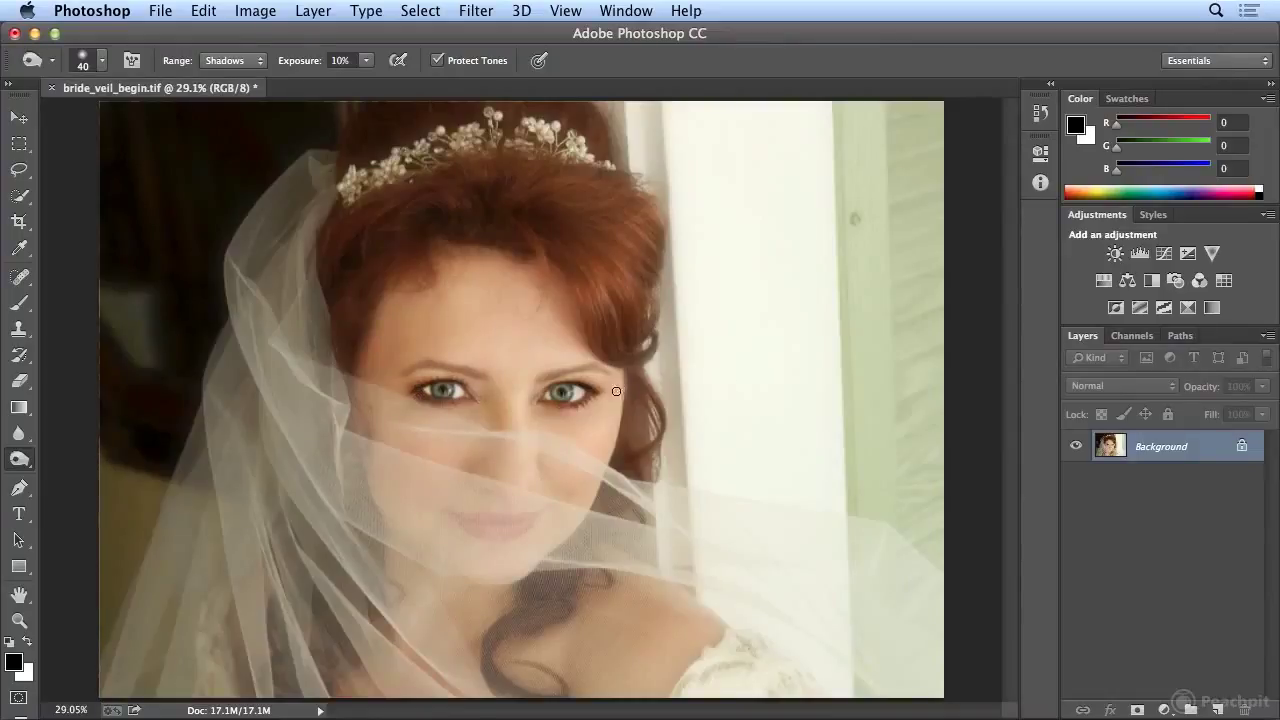
left_click(1040, 113)
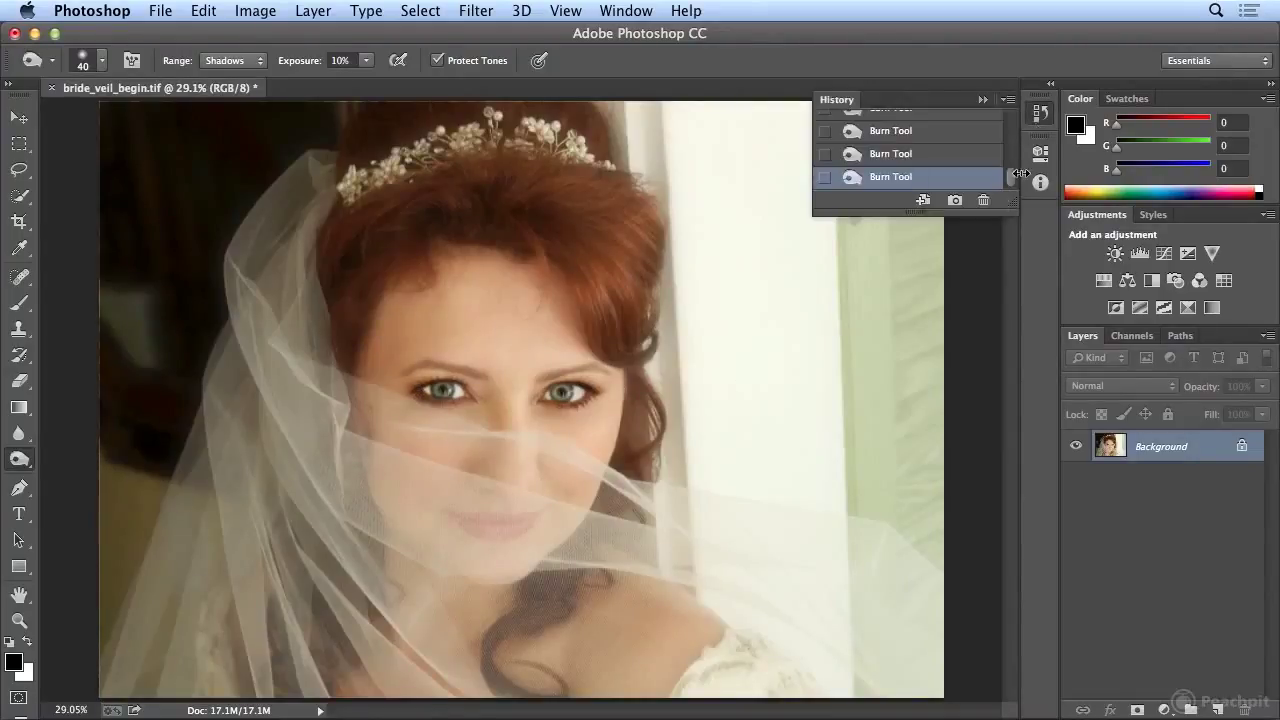
left_click_drag(1008, 204, 1008, 645)
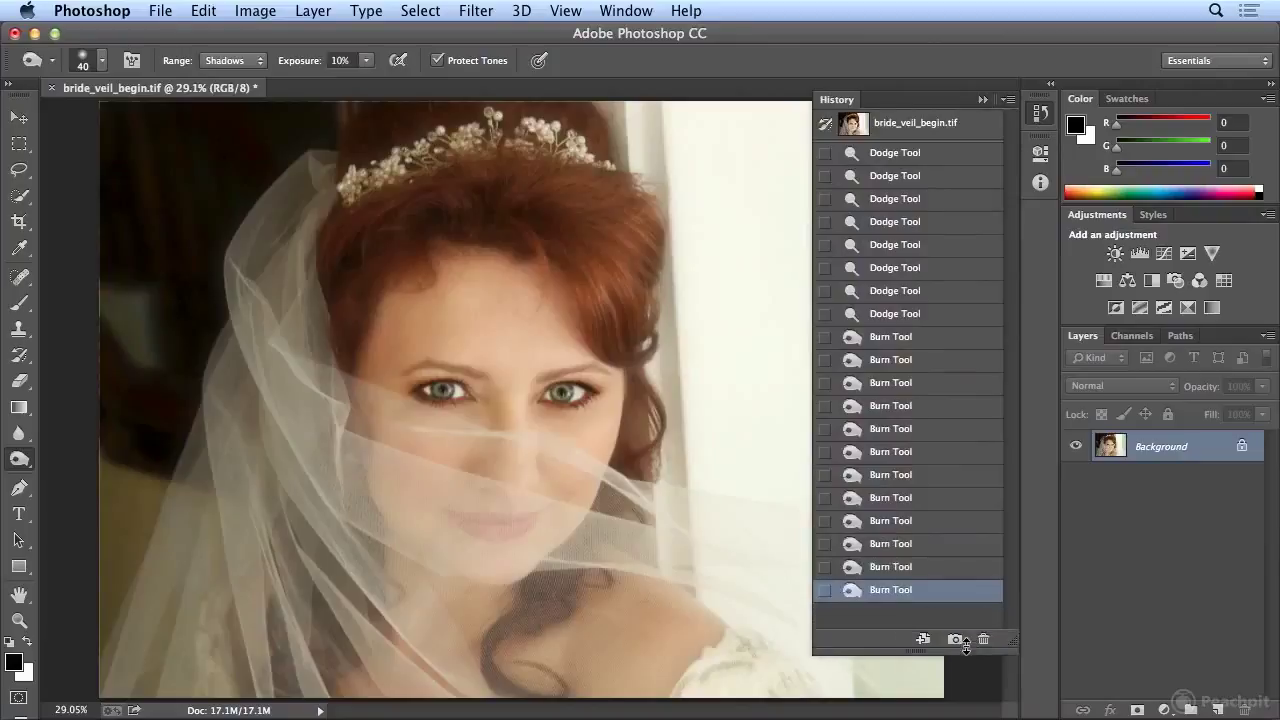
left_click(893, 128)
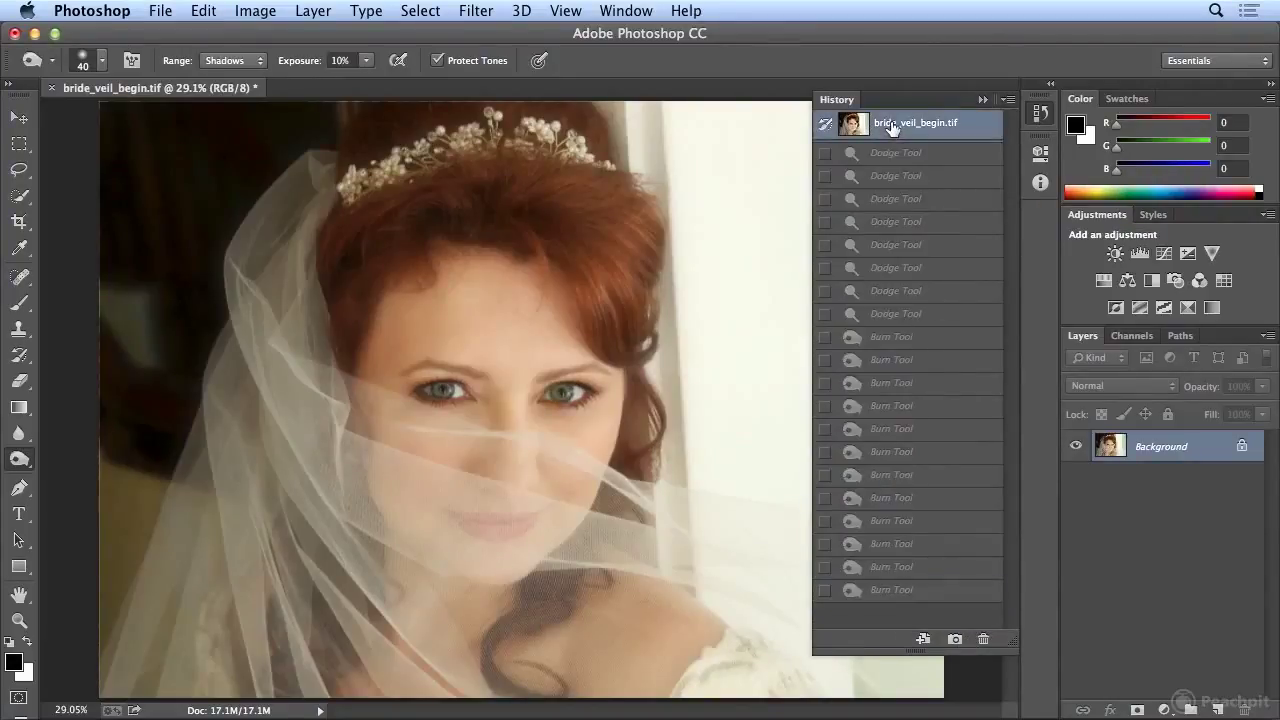
left_click(907, 598)
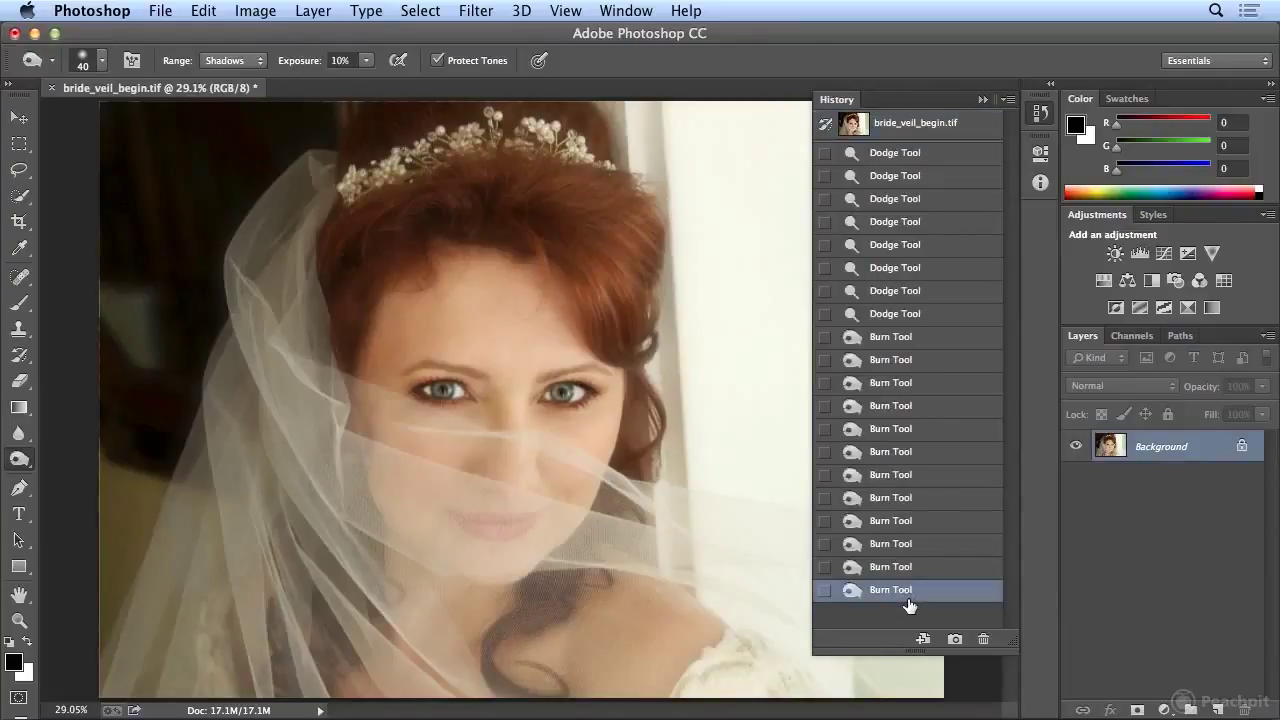
left_click(922, 127)
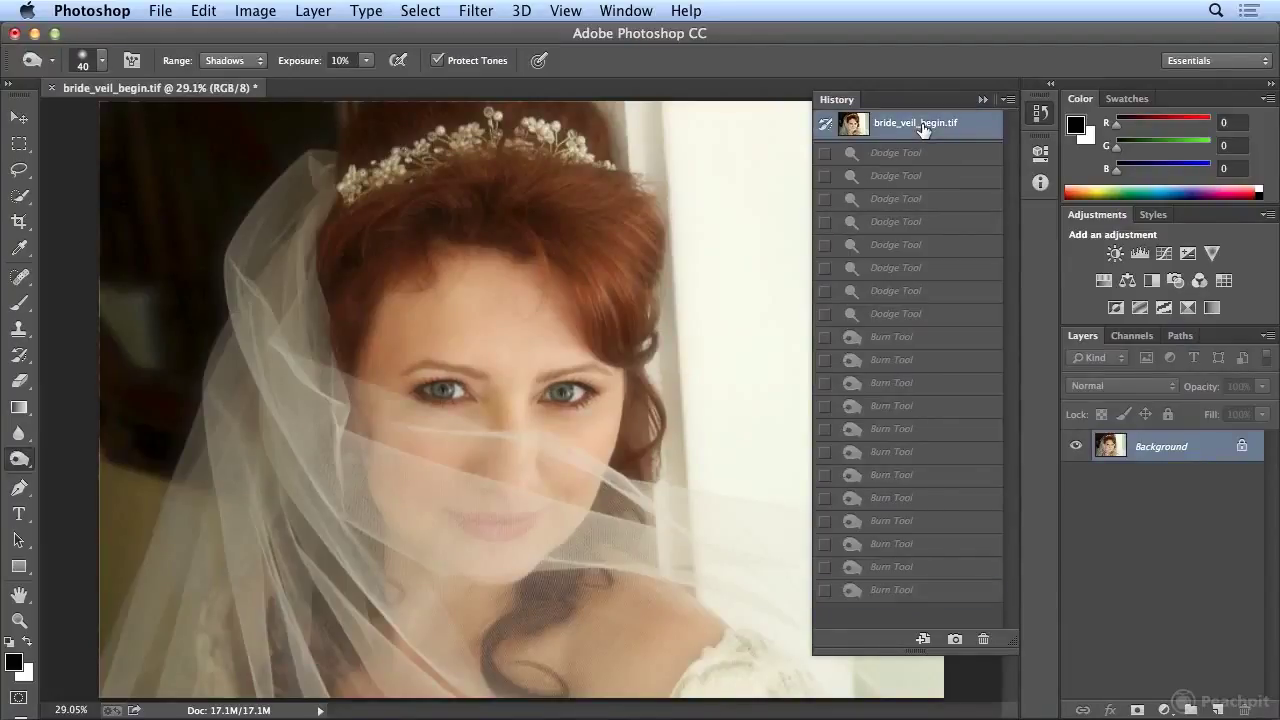
left_click(907, 592)
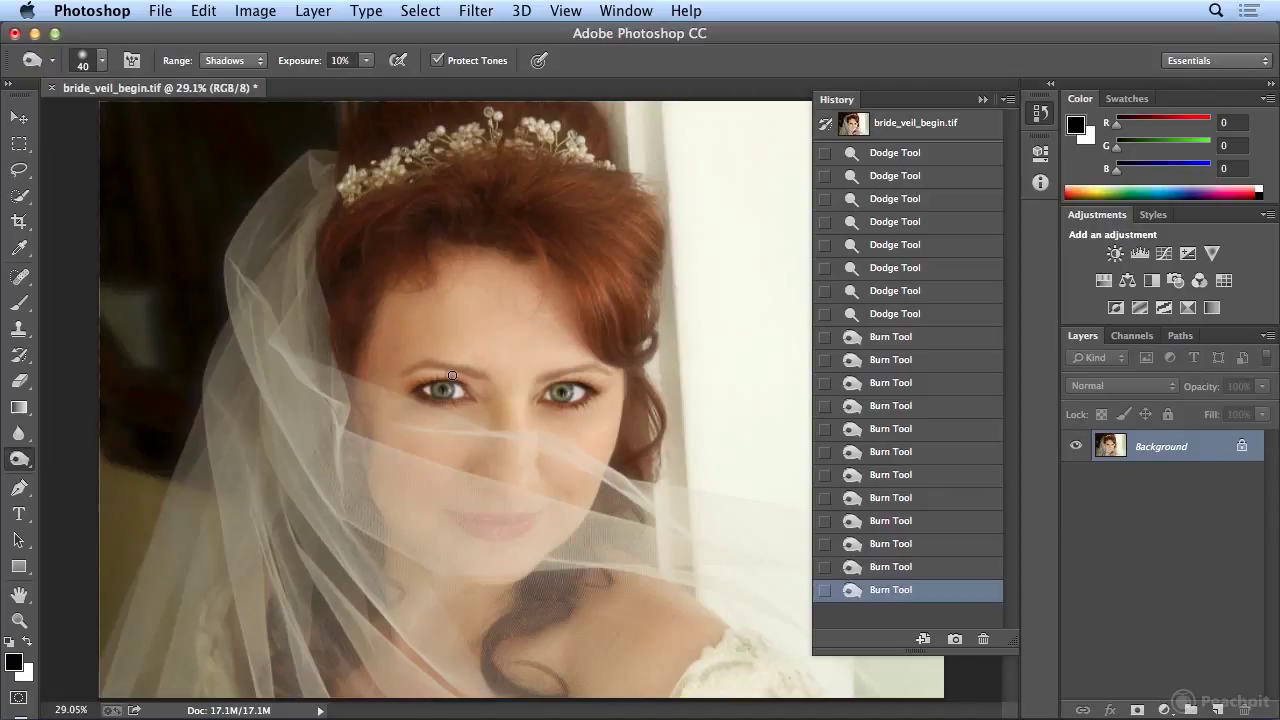
Reduce the Burn brush to 10 px and darken the outer rims of both irises at 100% zoom
key("super+equal")
key("super+equal")
key("super+equal")
key("super+equal")
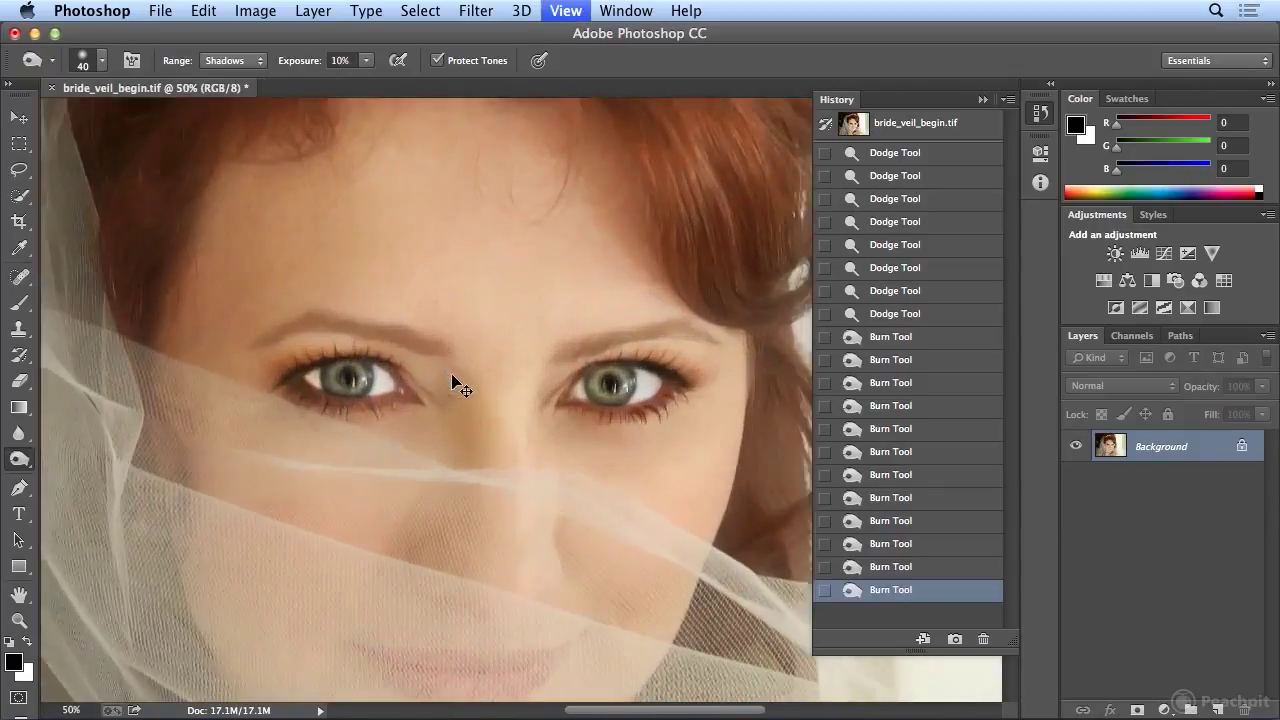
key("bracketleft")
key("bracketleft")
key("bracketleft")
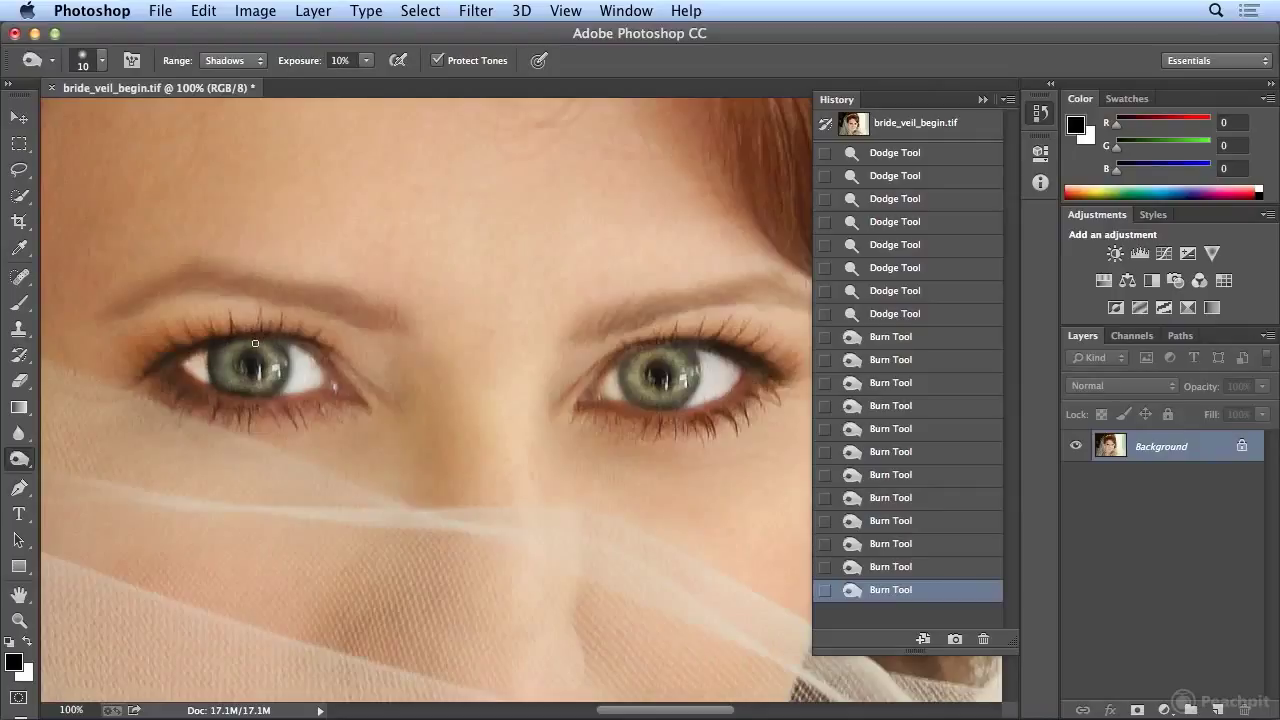
left_click(213, 378)
left_click(695, 382)
left_click(697, 378)
left_click(676, 349)
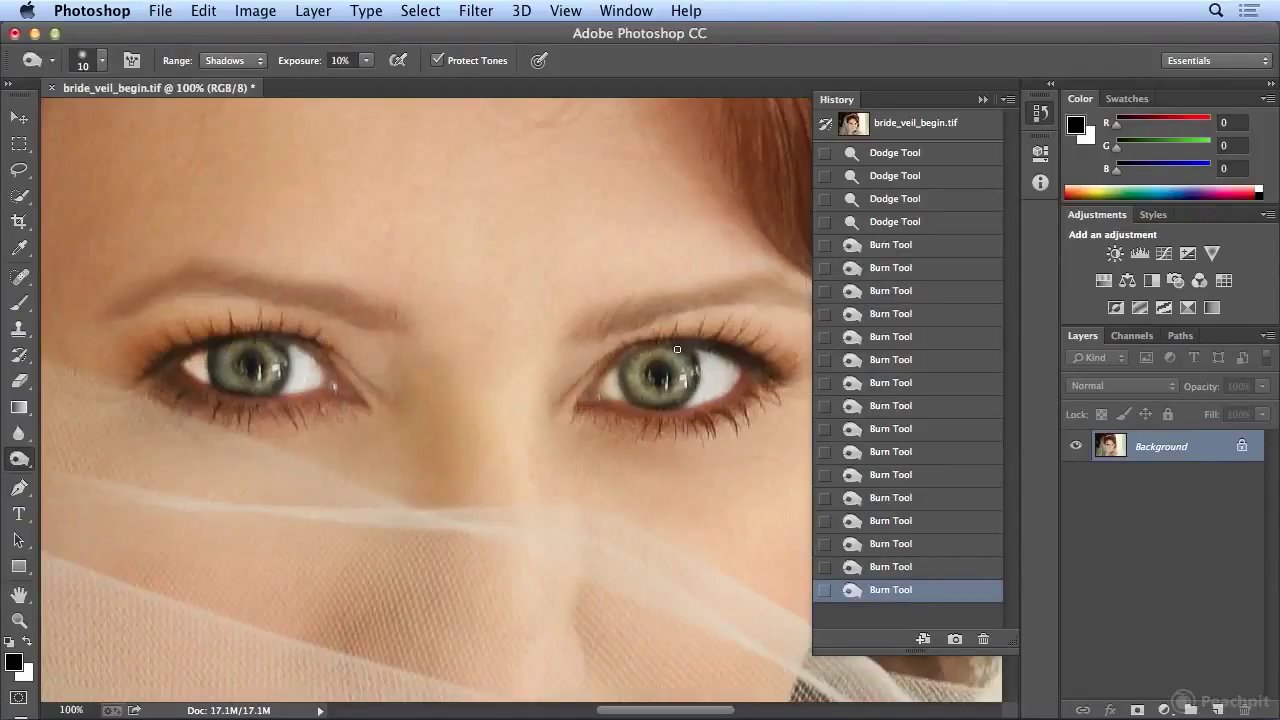
left_click(626, 363)
left_click(635, 356)
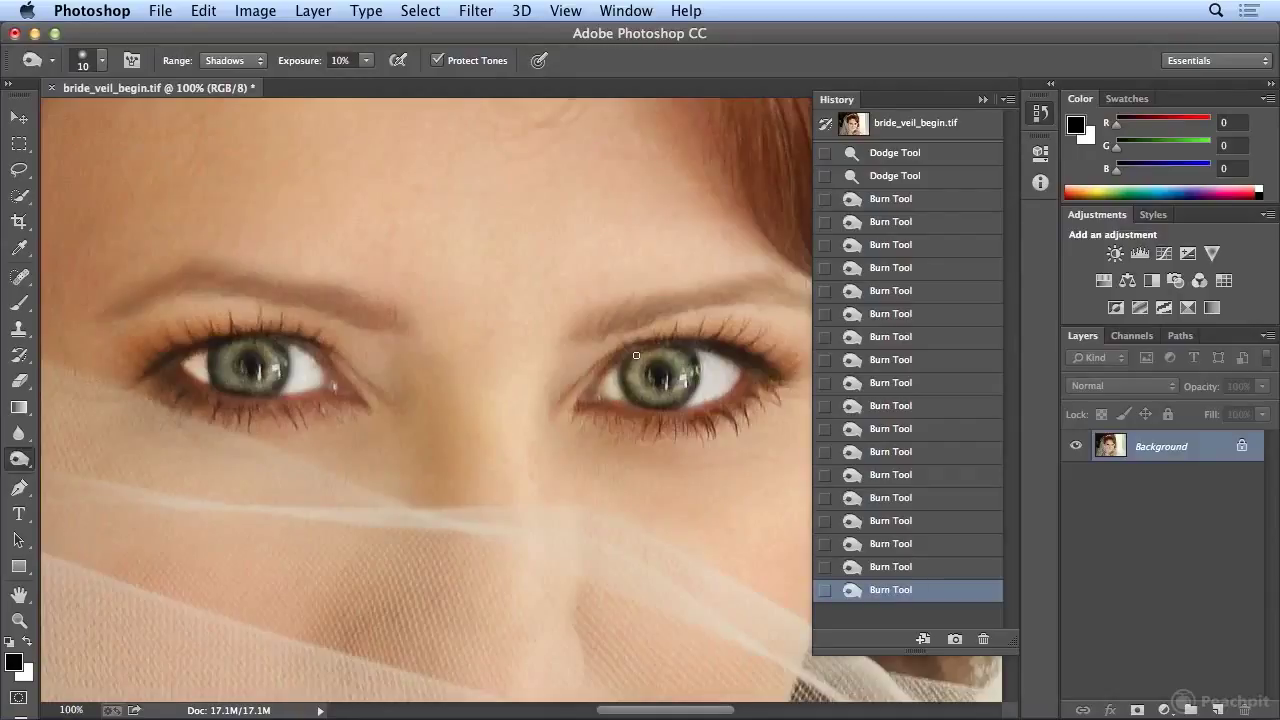
Compare the earlier Burn states in the History with the latest one to judge the effect of the strokes on the eyes
left_click(895, 199)
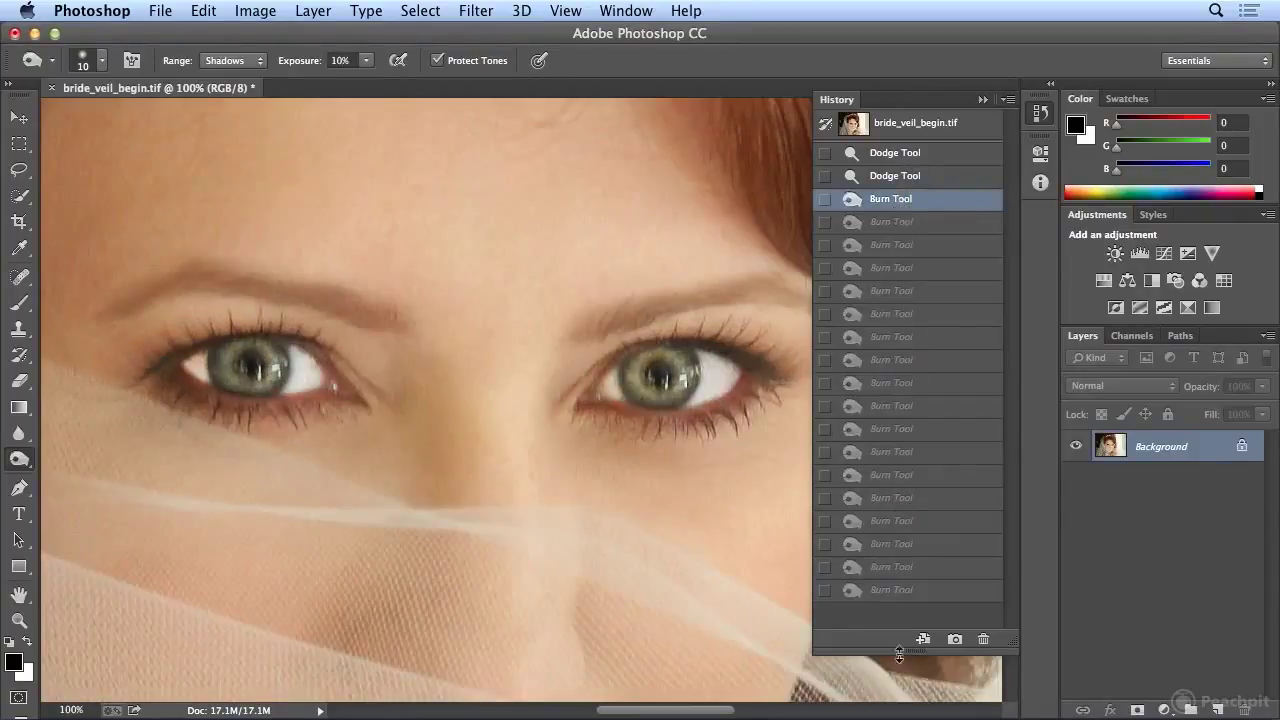
left_click(893, 594)
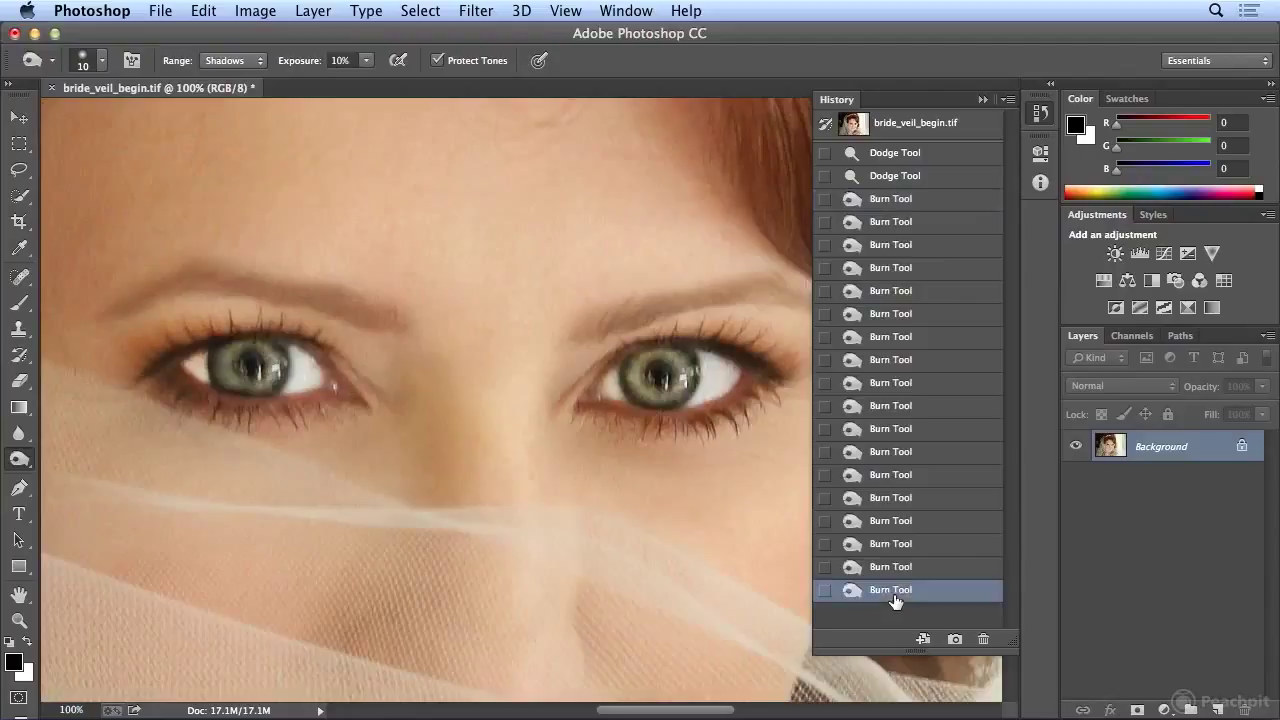
left_click(898, 500)
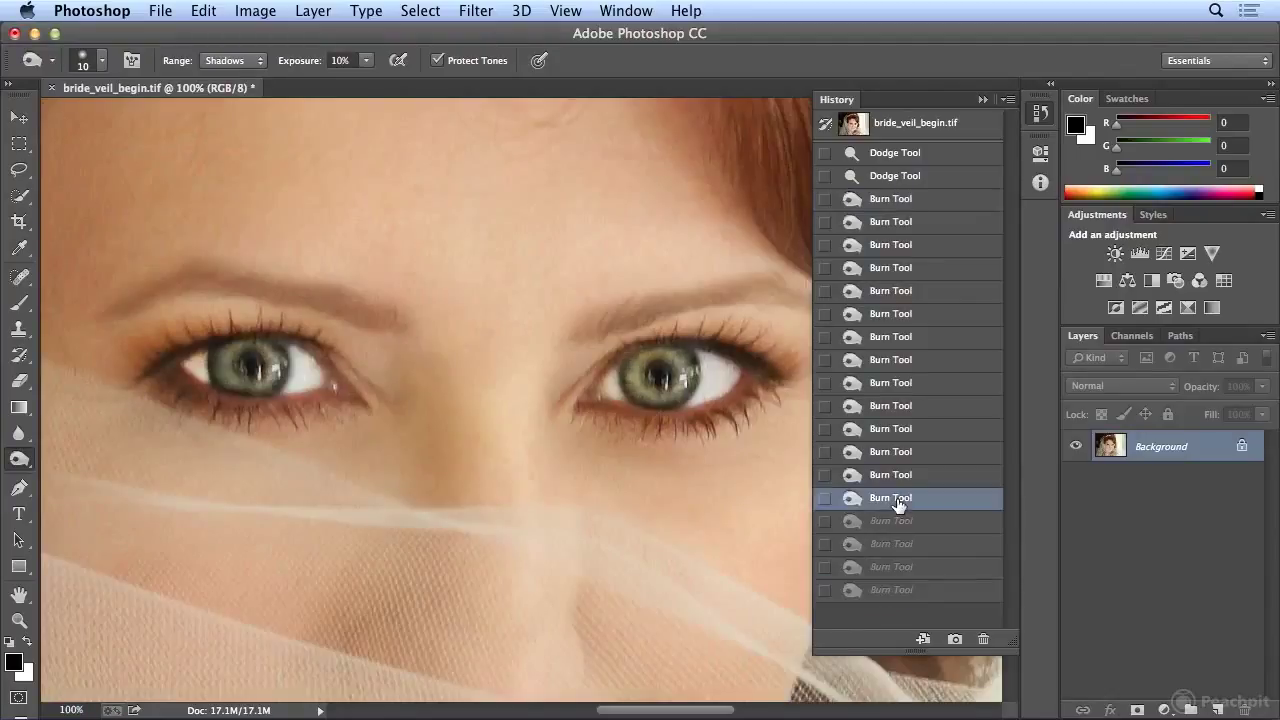
left_click(892, 593)
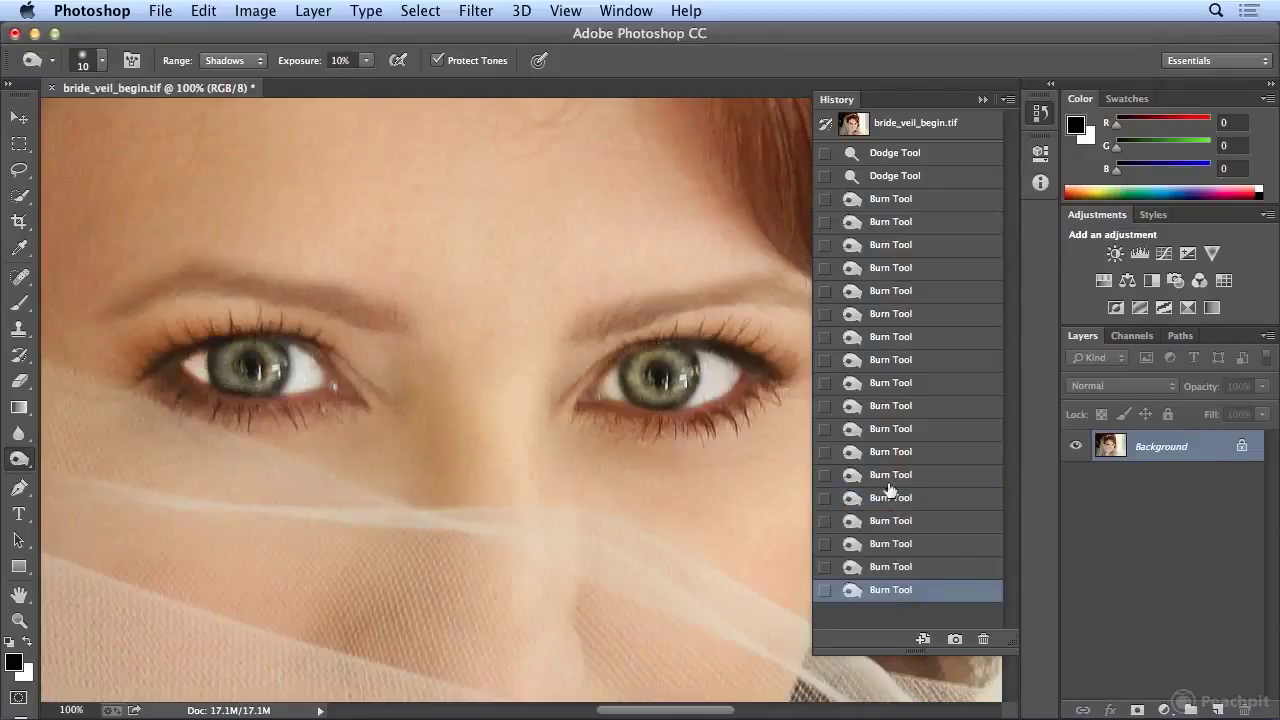
left_click(888, 363)
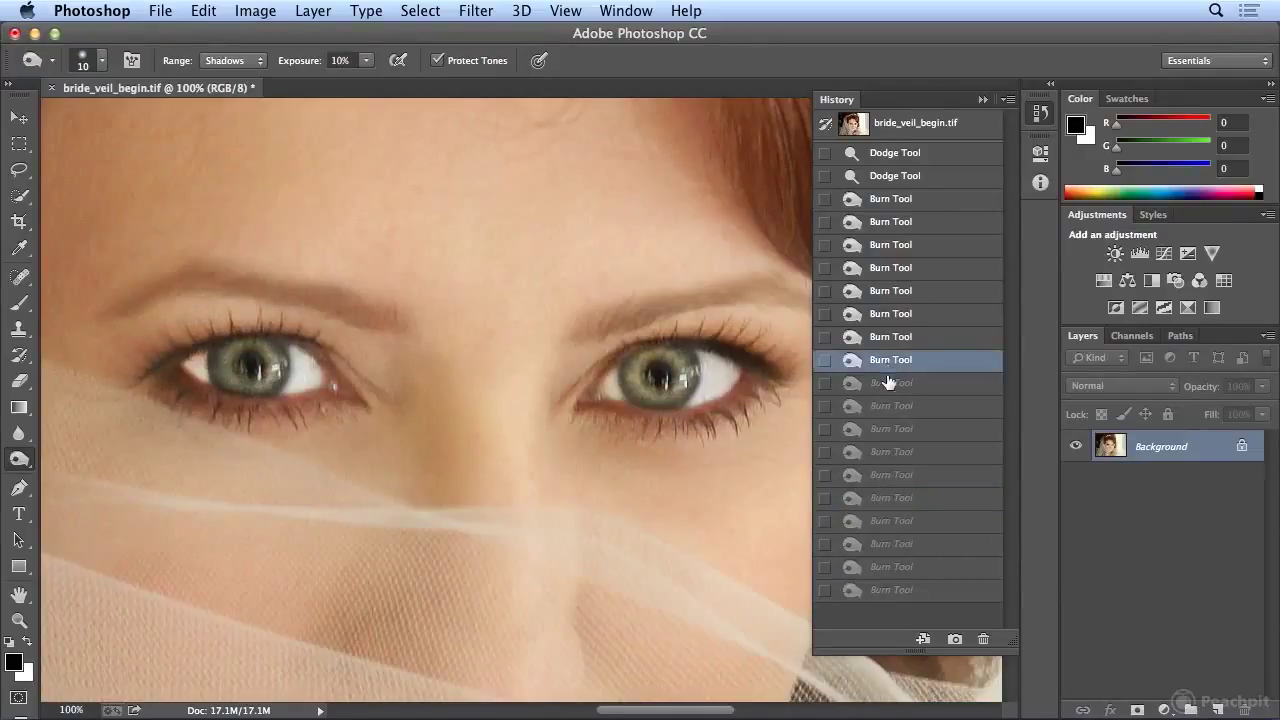
left_click(888, 385)
left_click(886, 410)
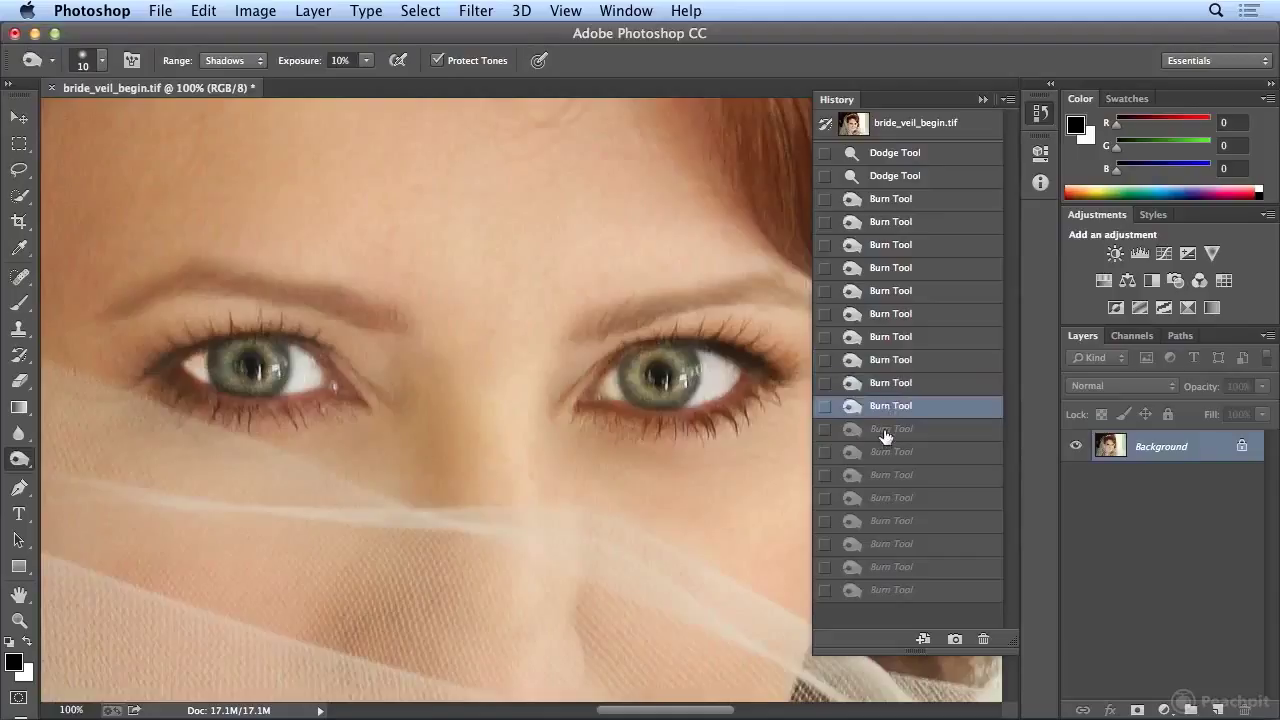
left_click(886, 433)
left_click(886, 456)
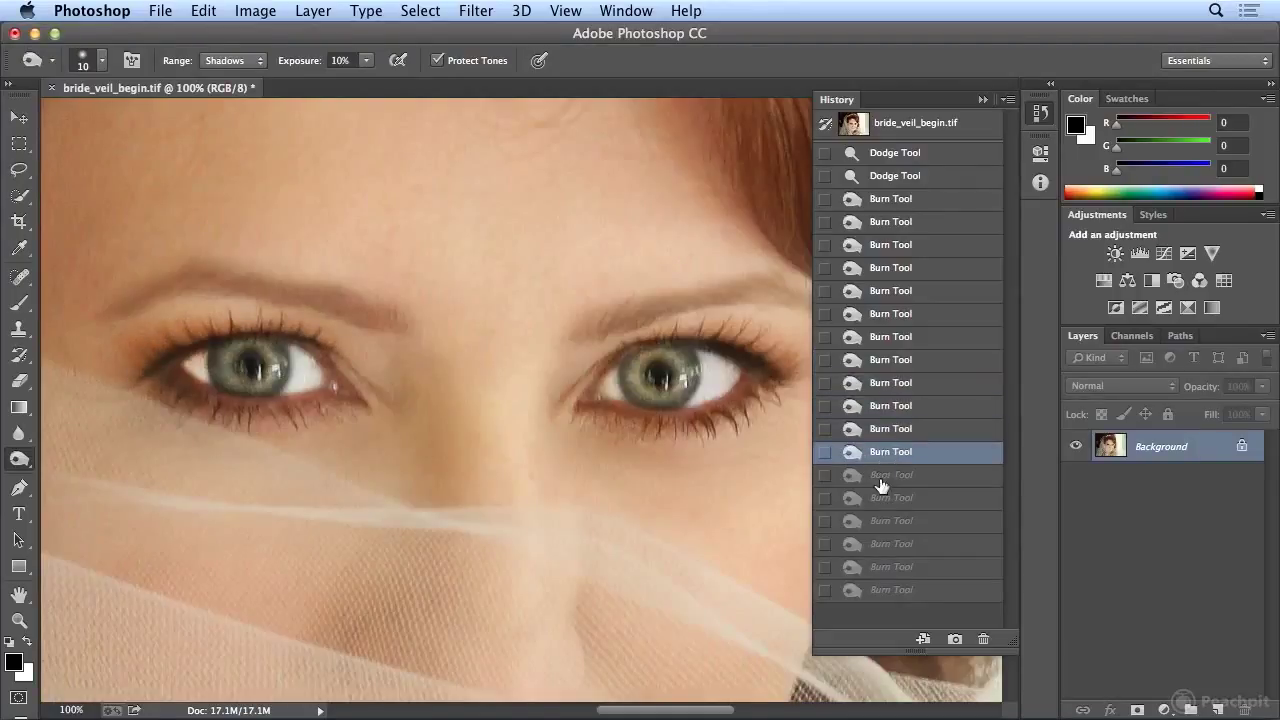
left_click(881, 482)
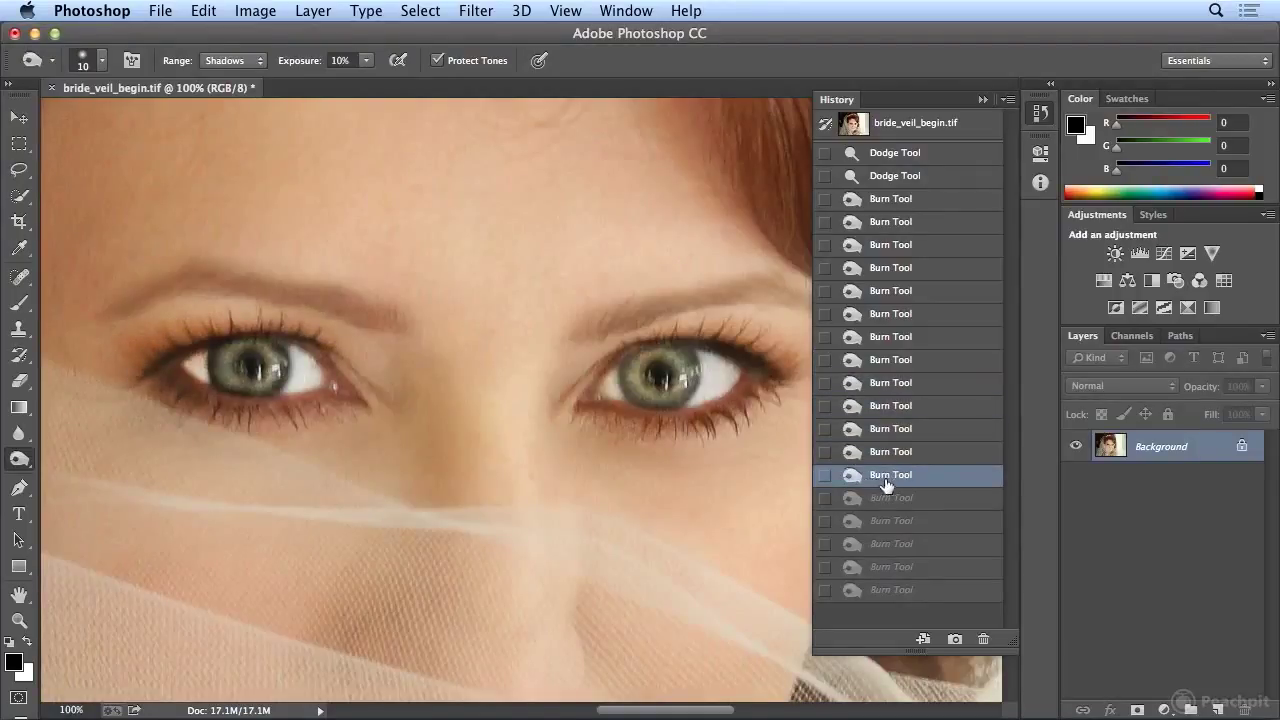
left_click(891, 458)
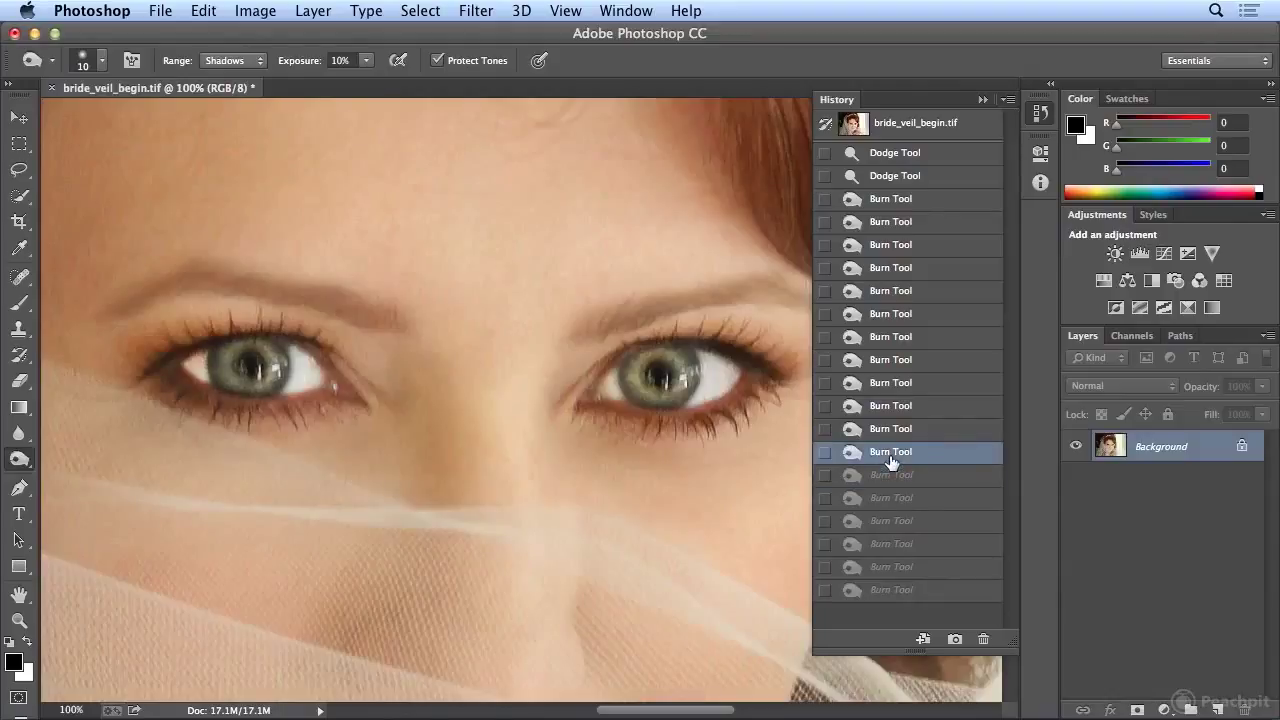
left_click(891, 592)
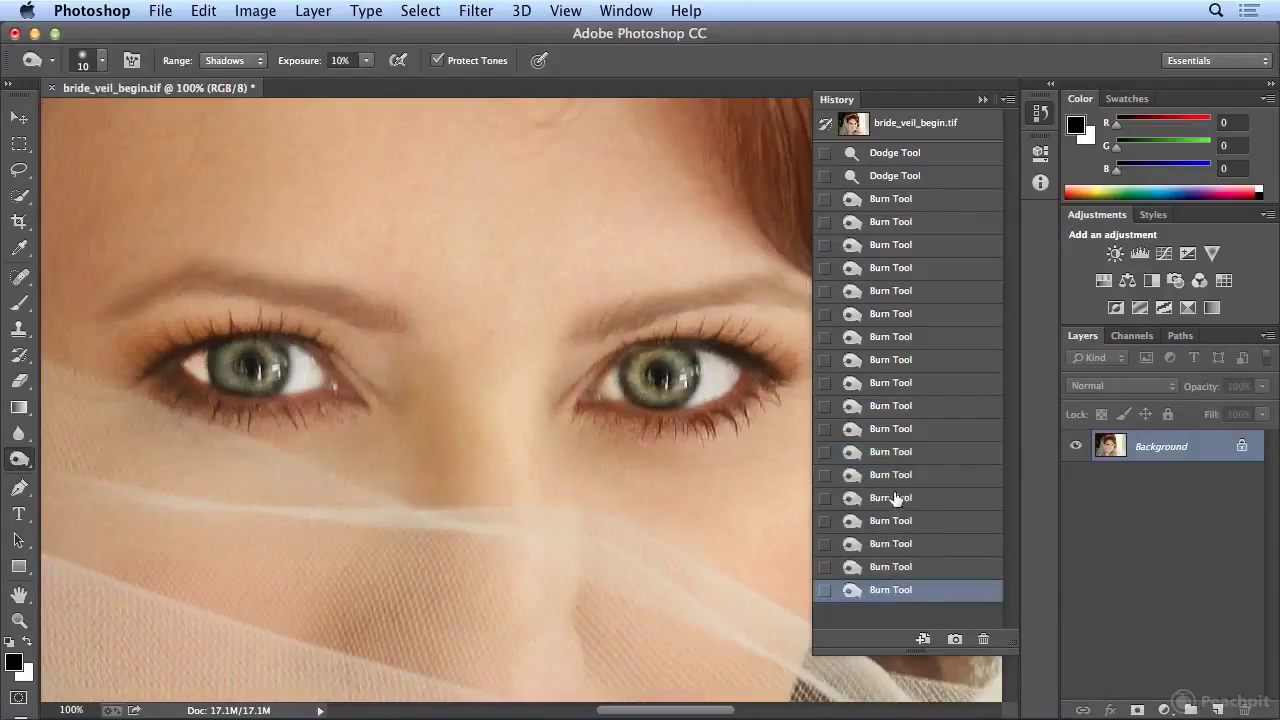
Revert the photo to the Burn state six strokes before the latest, discarding the iris-rim burns, and collapse the History
left_click(890, 455)
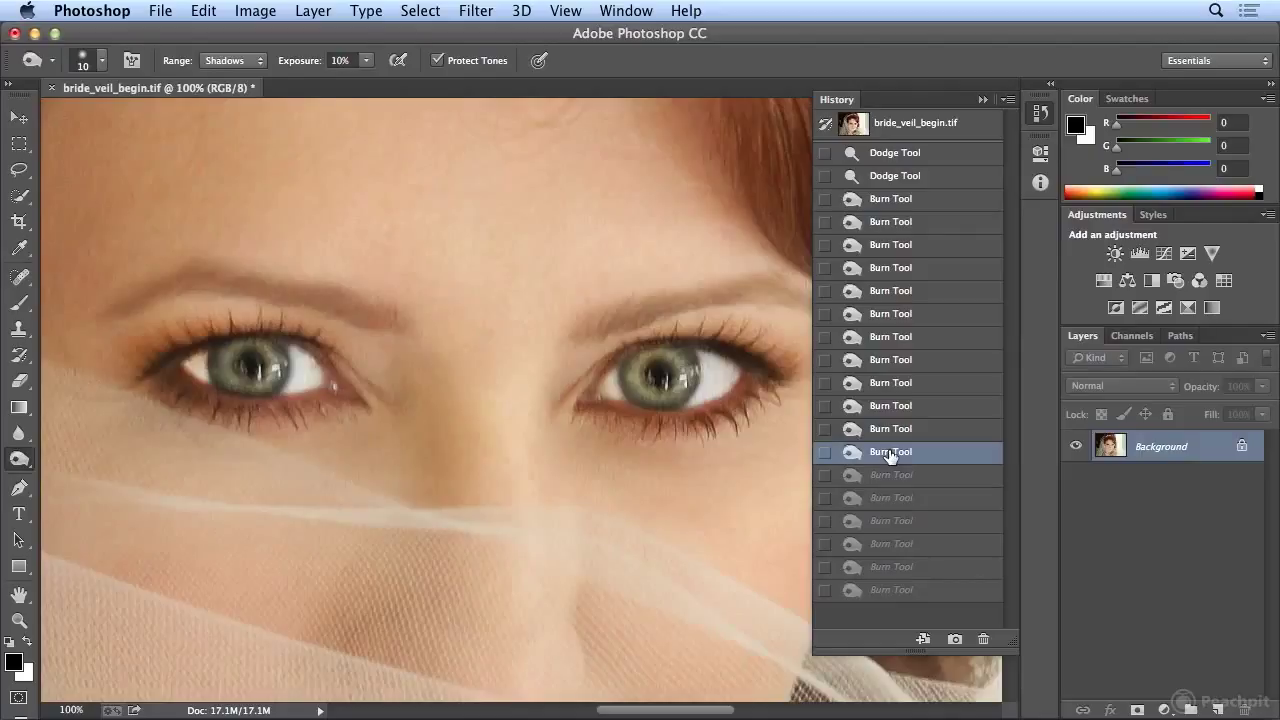
left_click(890, 432)
left_click(888, 452)
left_click(1040, 113)
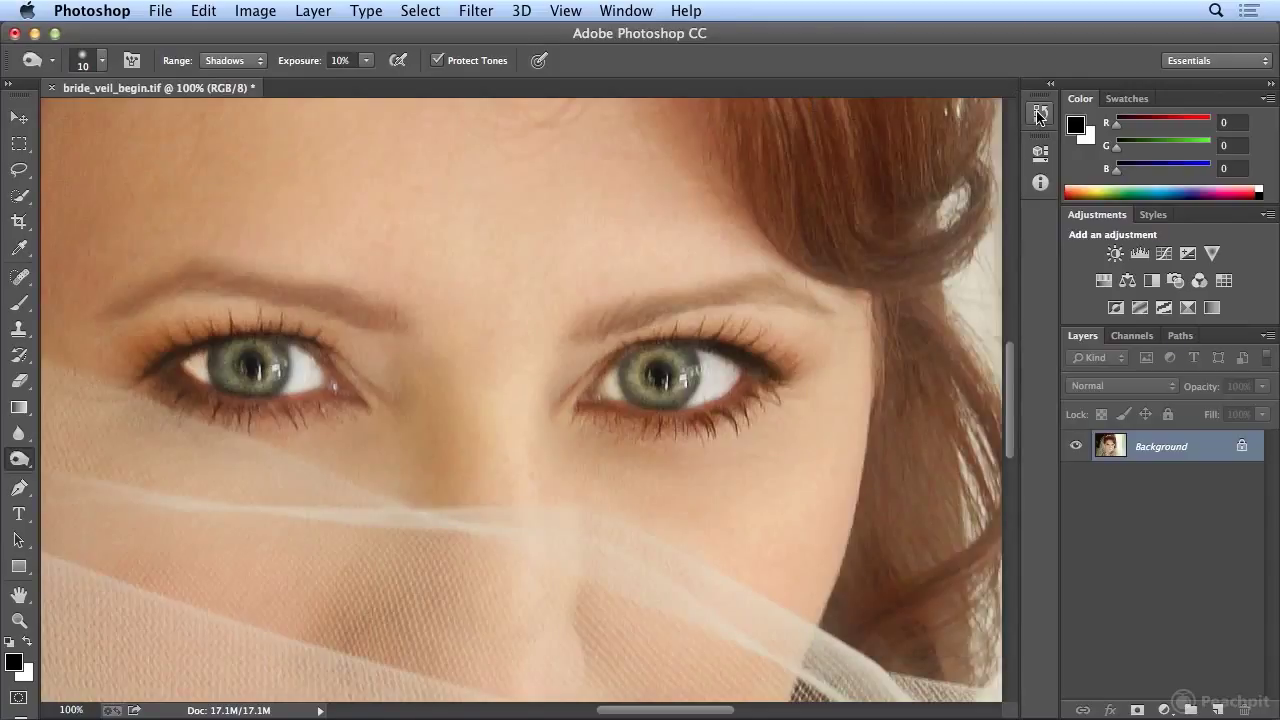
Paint back some of the original photo over the left-hand eye's iris and white with a 25 px History Brush at 20% opacity
key("super+0")
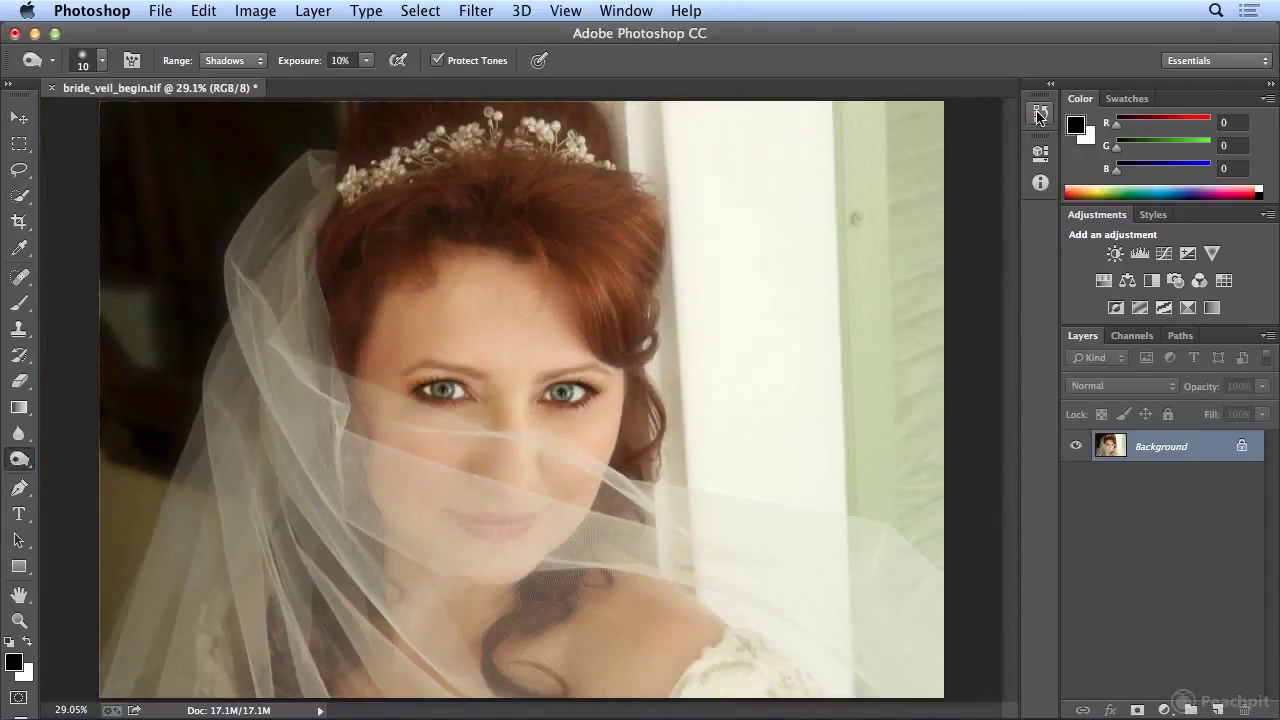
key("super+plus")
key("super+plus")
key("super+plus")
key("super+plus")
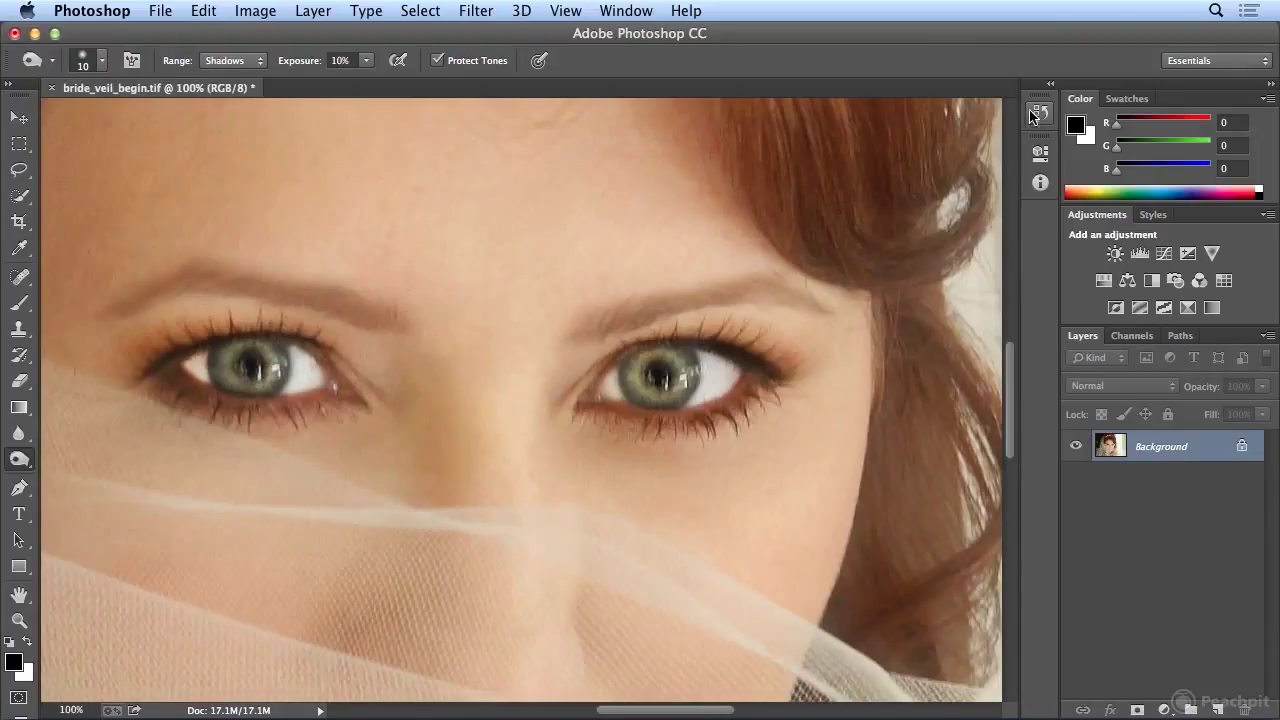
key("y")
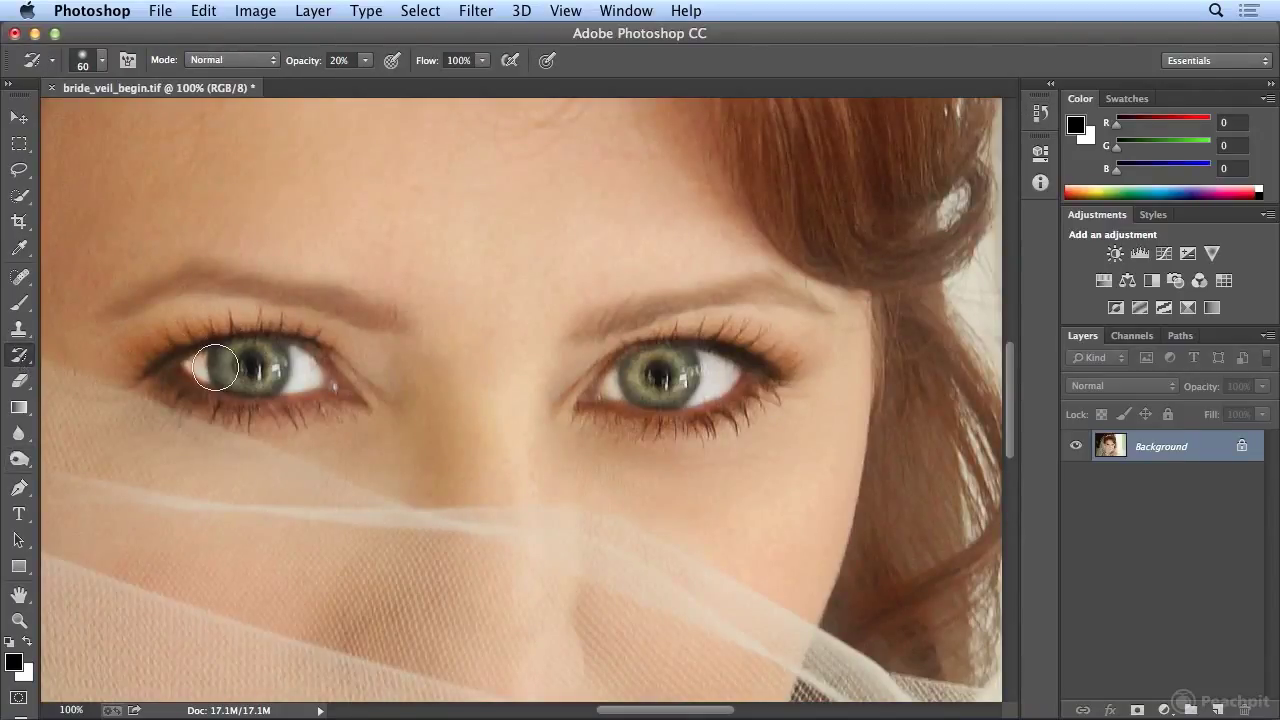
left_click(333, 62)
key("bracketleft")
key("bracketleft")
key("bracketleft")
key("bracketleft")
mouse_move(201, 357)
left_mouse_down()
mouse_move(293, 386)
mouse_move(312, 373)
mouse_move(293, 349)
mouse_move(299, 367)
mouse_move(279, 395)
mouse_move(300, 354)
mouse_move(299, 388)
mouse_move(318, 372)
mouse_move(298, 388)
mouse_move(299, 352)
mouse_move(326, 426)
mouse_move(199, 368)
mouse_move(318, 364)
mouse_move(296, 353)
mouse_move(294, 394)
mouse_move(317, 366)
mouse_move(307, 394)
mouse_move(294, 351)
left_mouse_up()
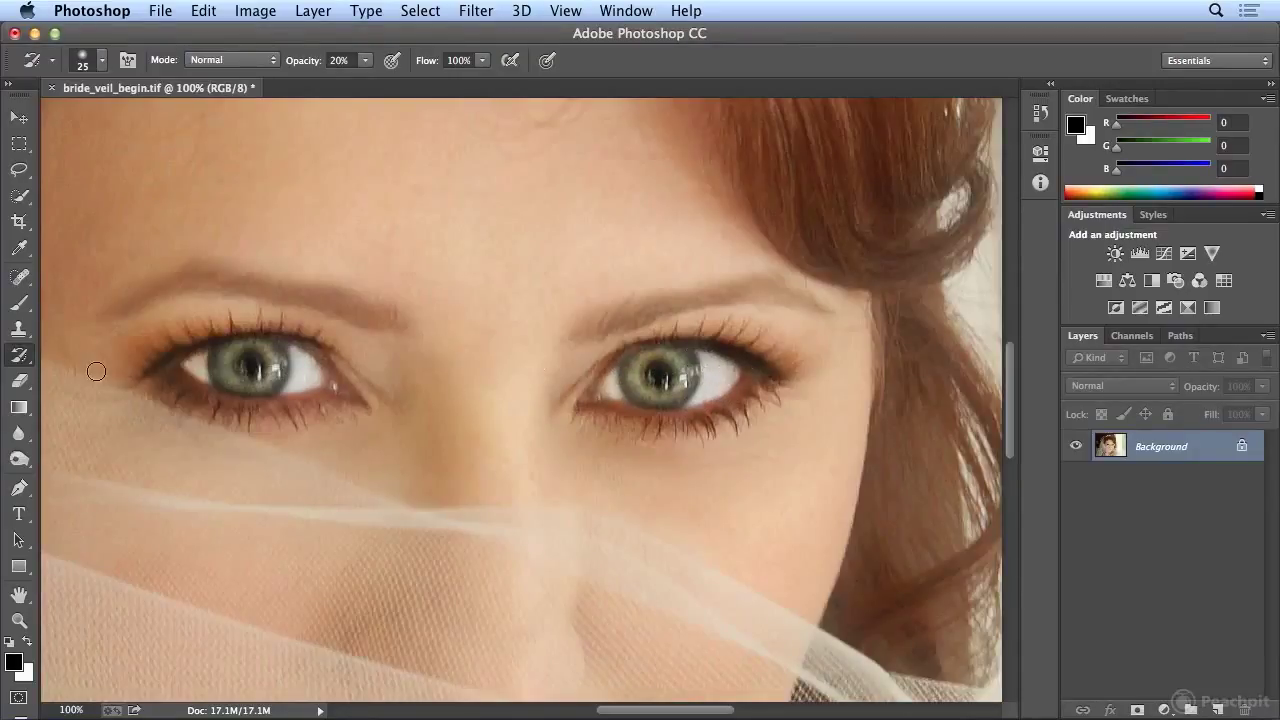
Enlarge the History Brush to 45 px for blending back the burned areas around the eyes
key("bracketright")
key("bracketright")
key("bracketright")
key("bracketright")
Fit the whole photo in view and compare the original bride_veil_begin.tif snapshot with the latest History Brush state
key("super+0")
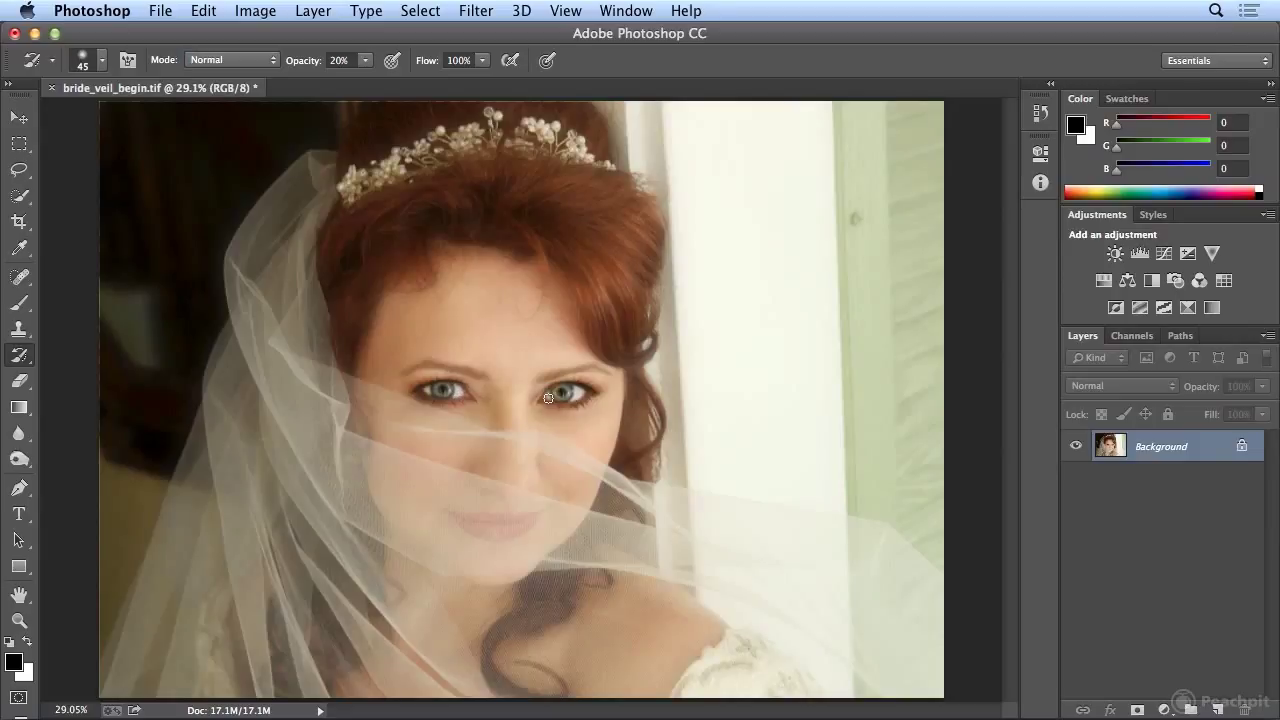
left_click(1040, 113)
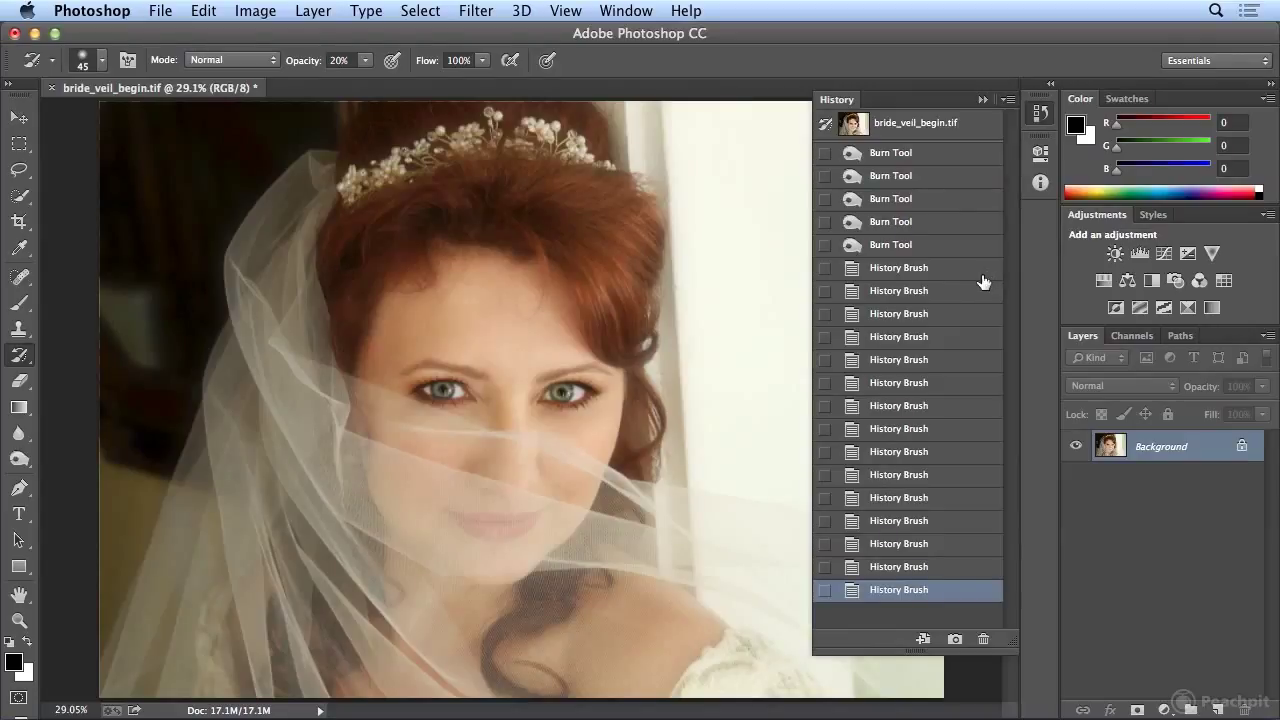
left_click(914, 130)
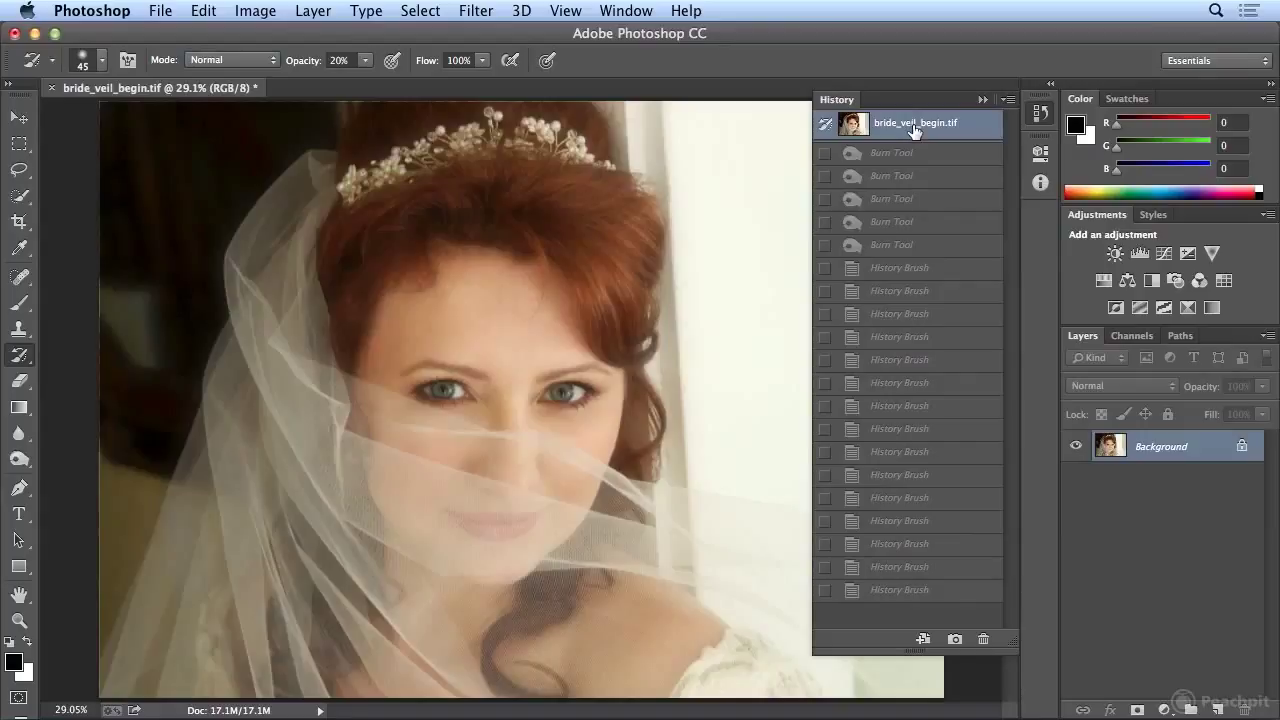
left_click(874, 592)
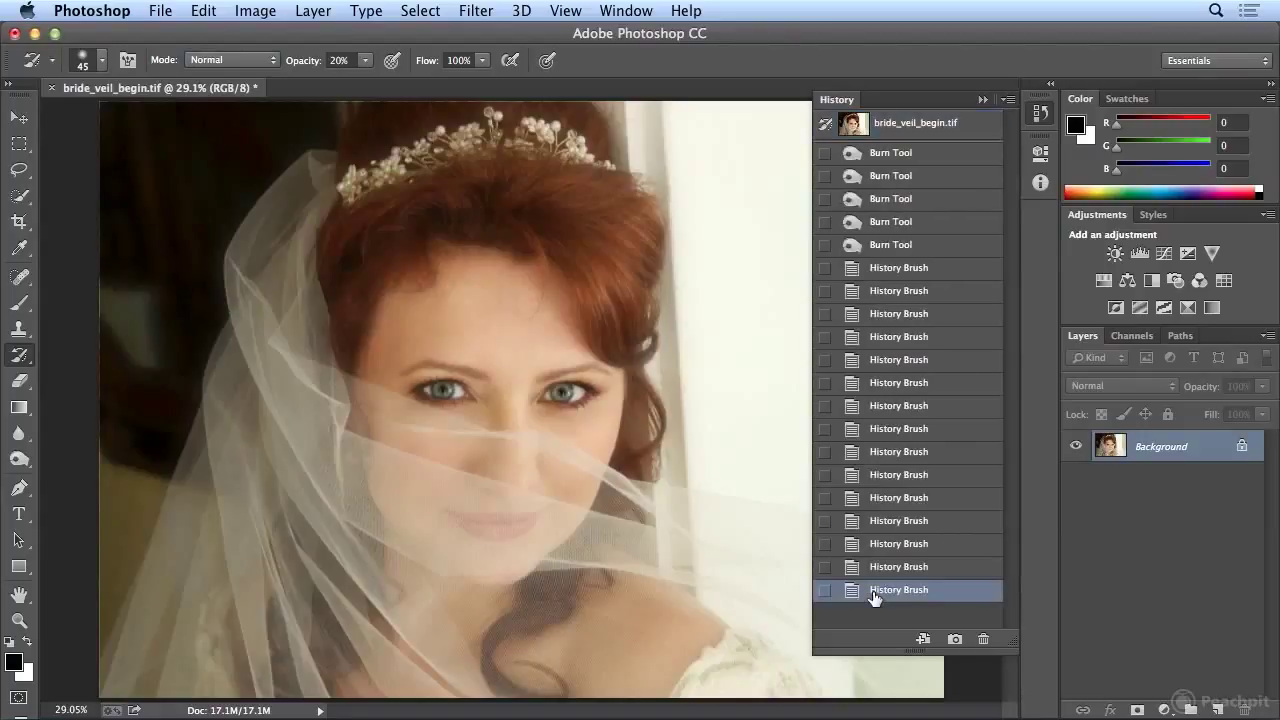
Soften the burned lid, outer corner and lower lashes of the left-hand eye with short 45 px History Brush strokes at 20% opacity
left_click_drag(407, 390, 410, 389)
left_click(447, 378)
left_click(425, 392)
left_click(458, 392)
left_click(458, 397)
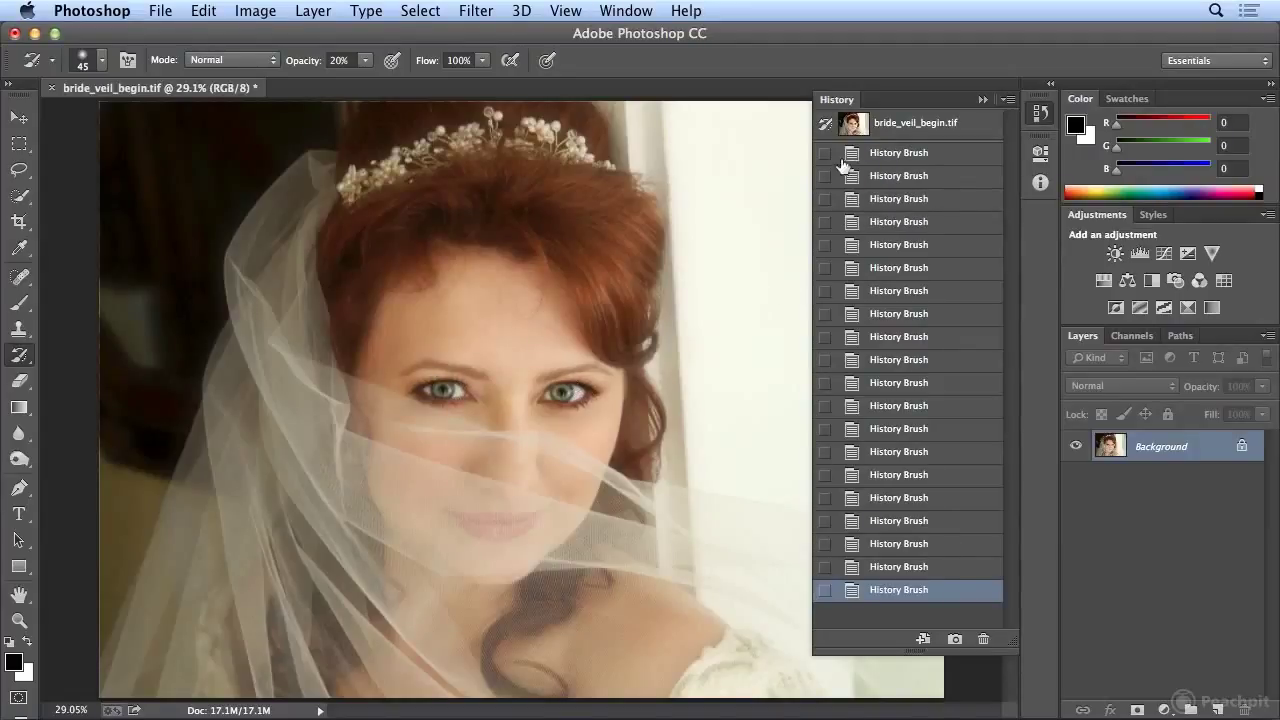
Compare the original snapshot with the retouched eyes twice, return to the latest History Brush state and collapse the History
left_click(912, 128)
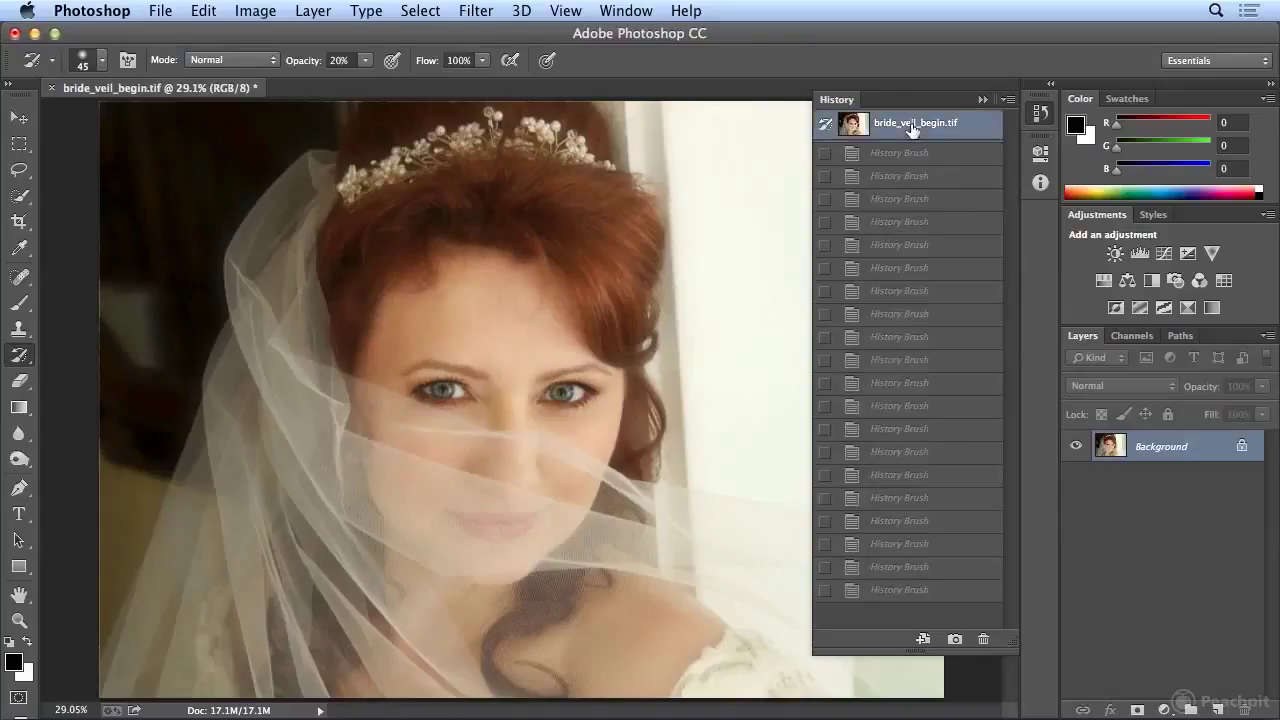
left_click(899, 592)
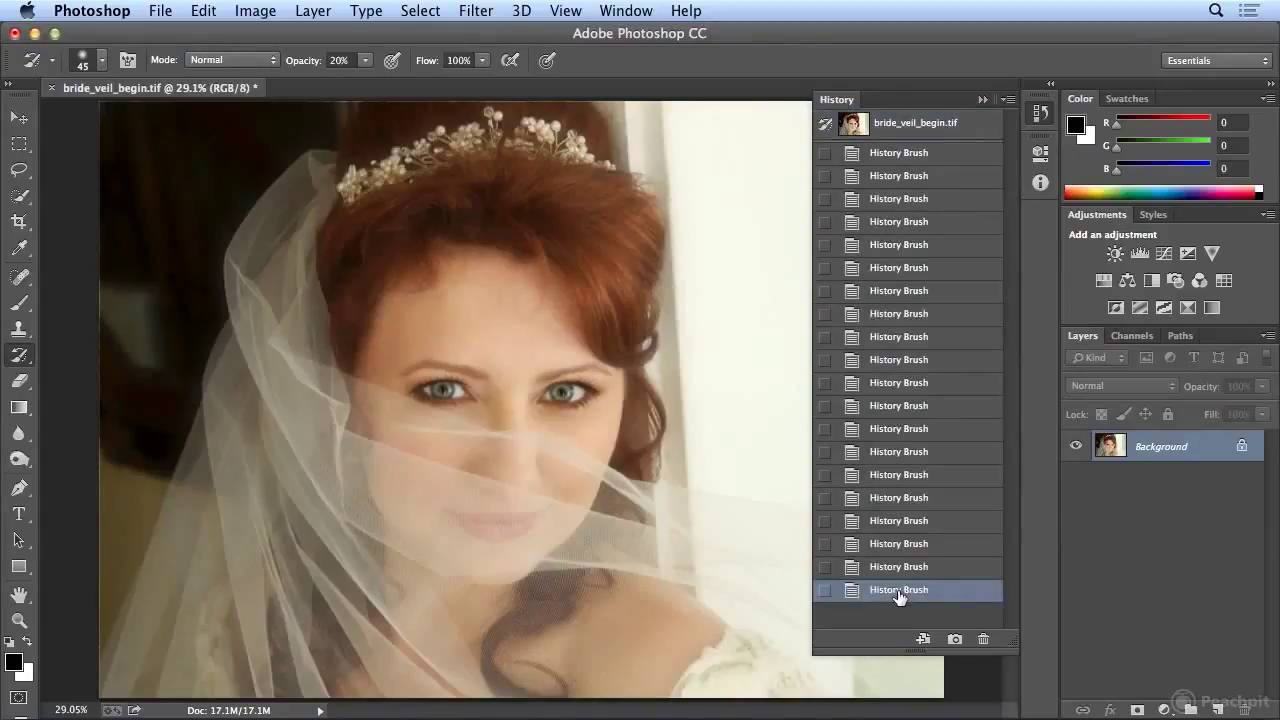
left_click(903, 128)
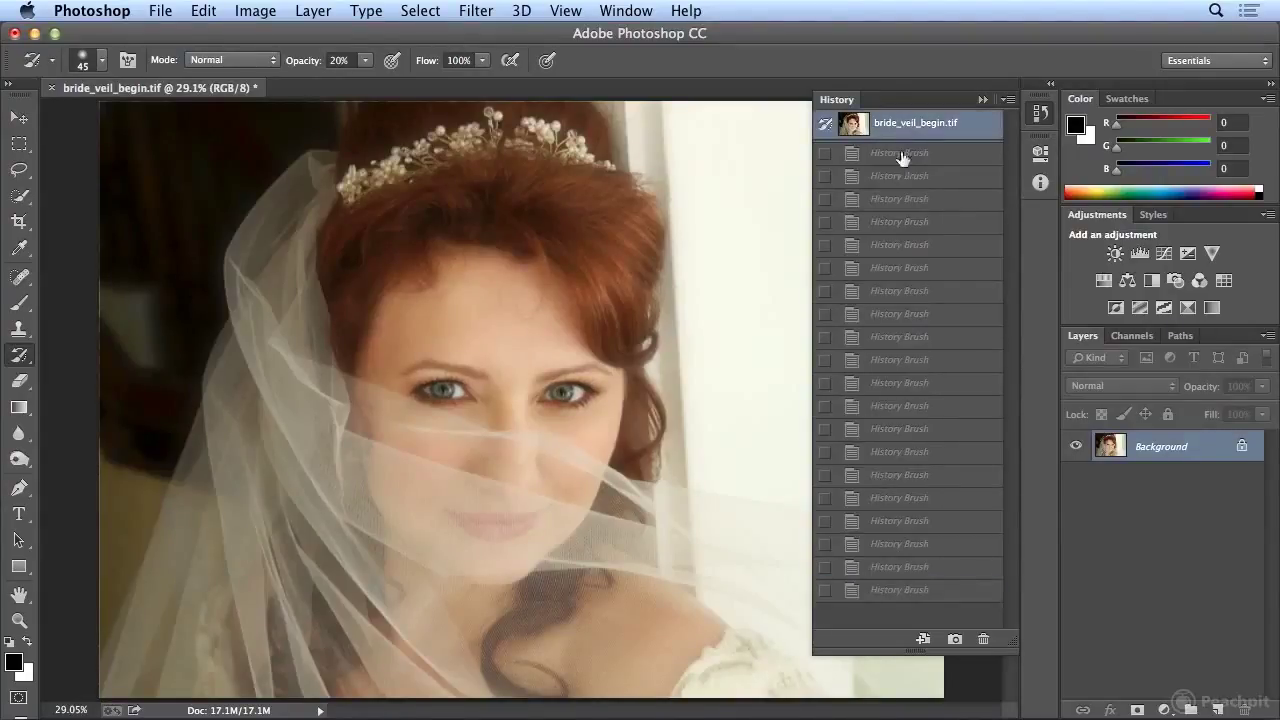
left_click(899, 590)
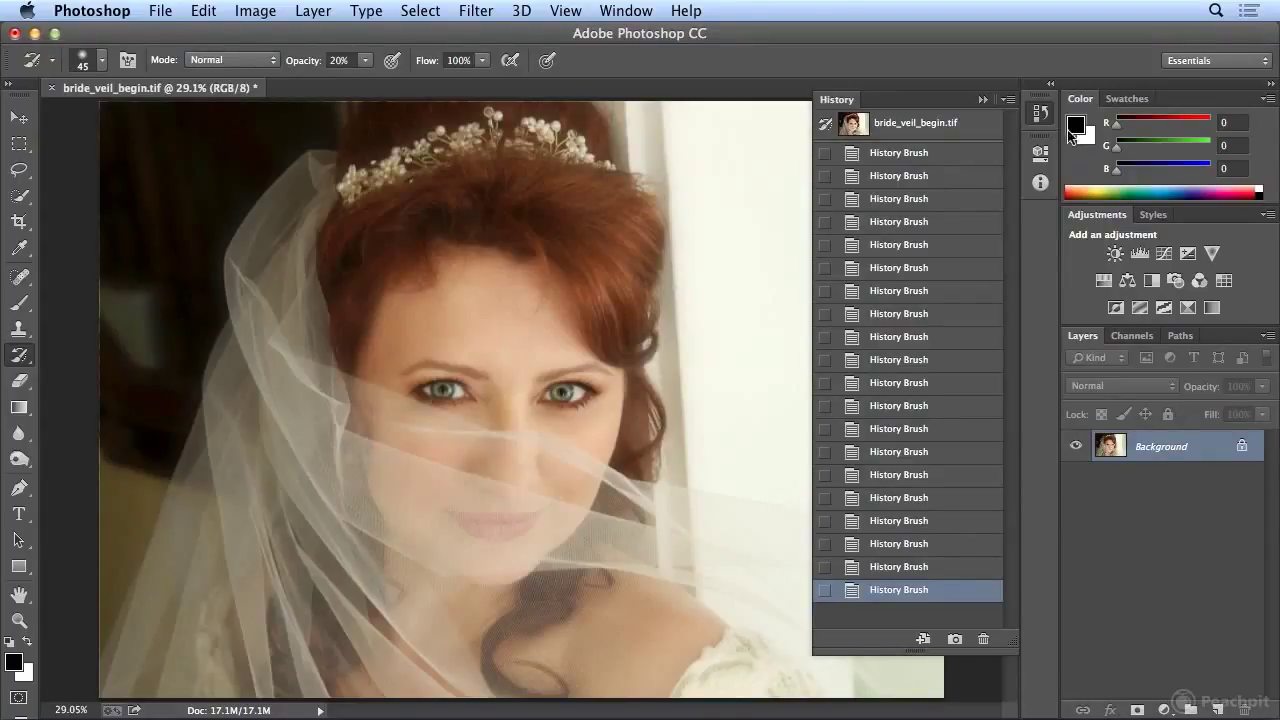
left_click(1040, 113)
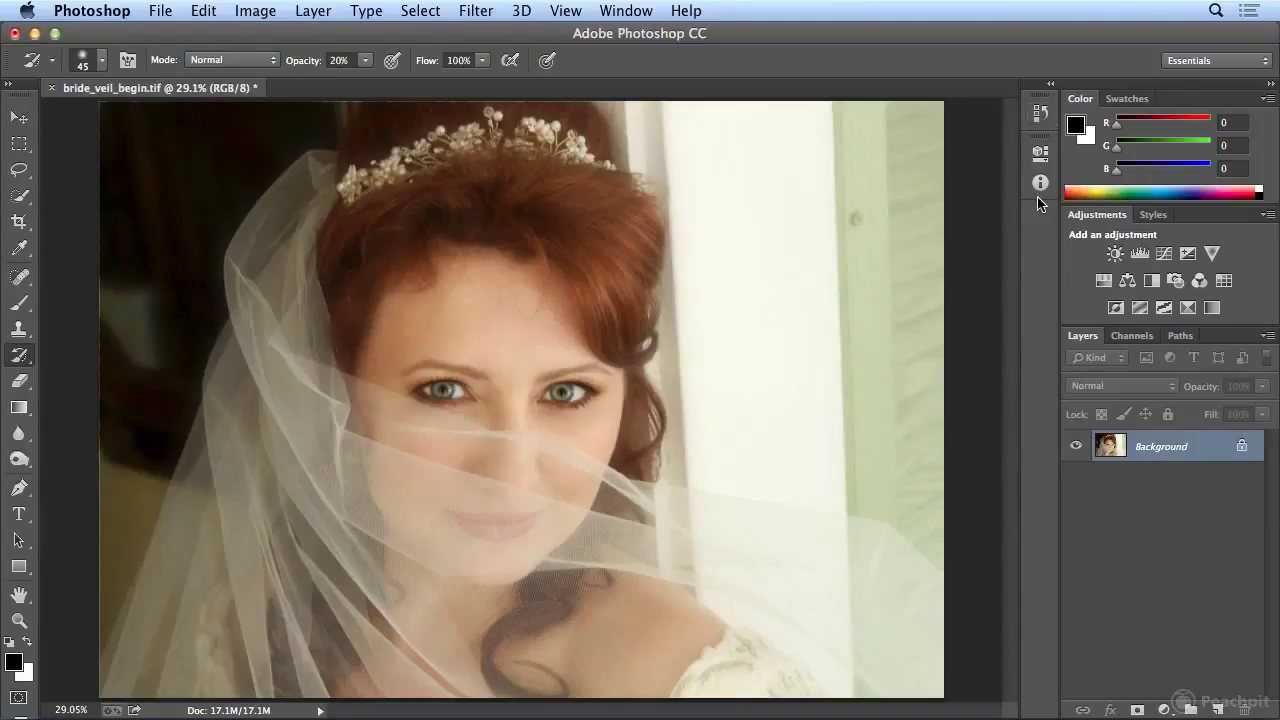